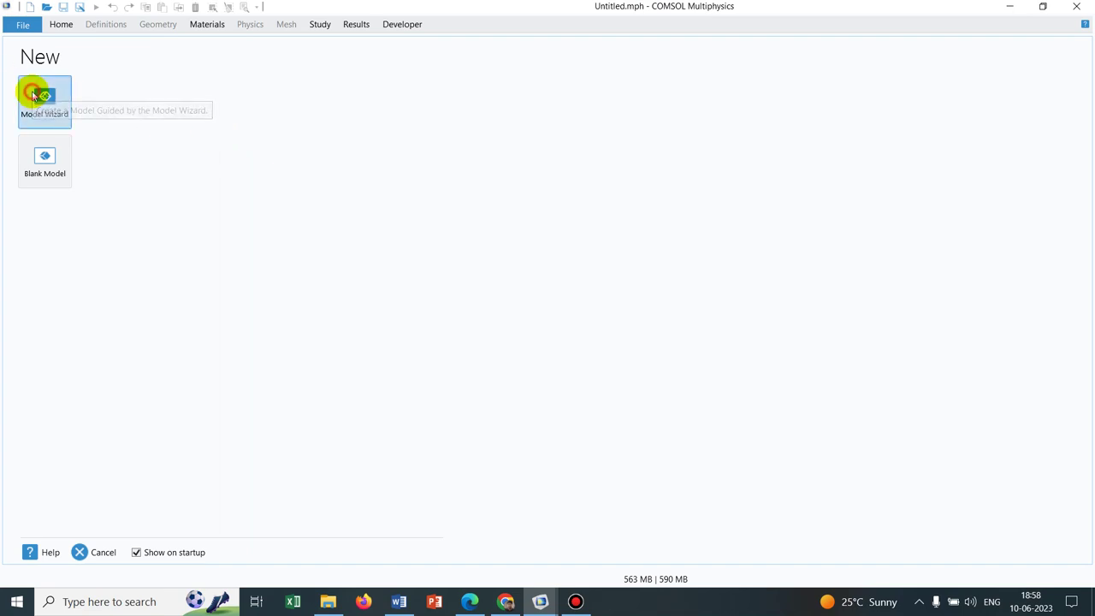
Create a 3D model with Heat Transfer in Solids (ht) physics and a Stationary study
{"action": "left_click", "coordinate": [35, 96]}
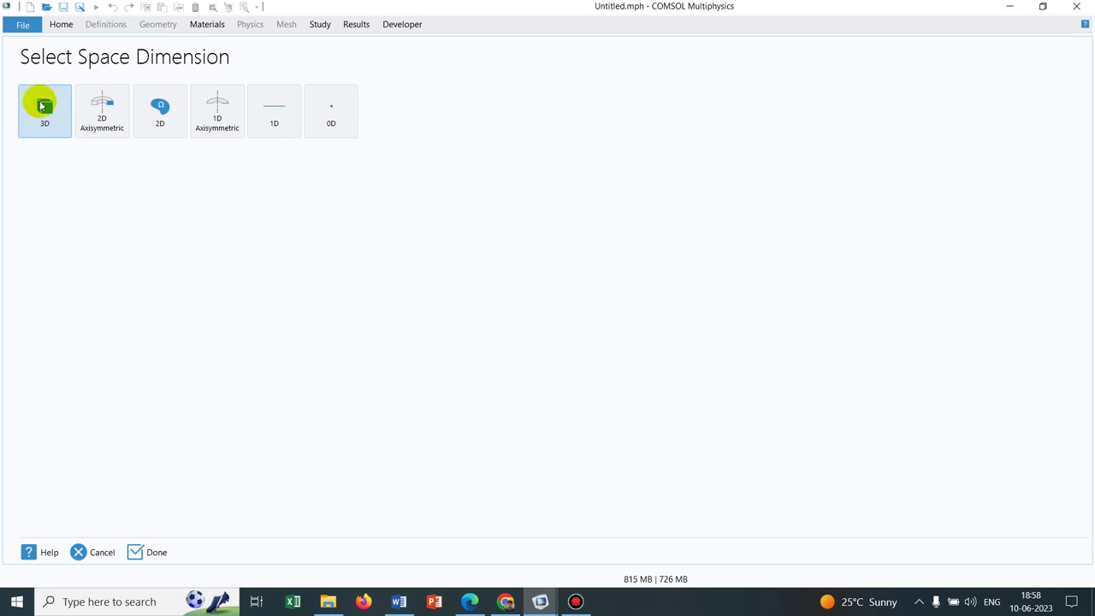
{"action": "left_click", "coordinate": [47, 109]}
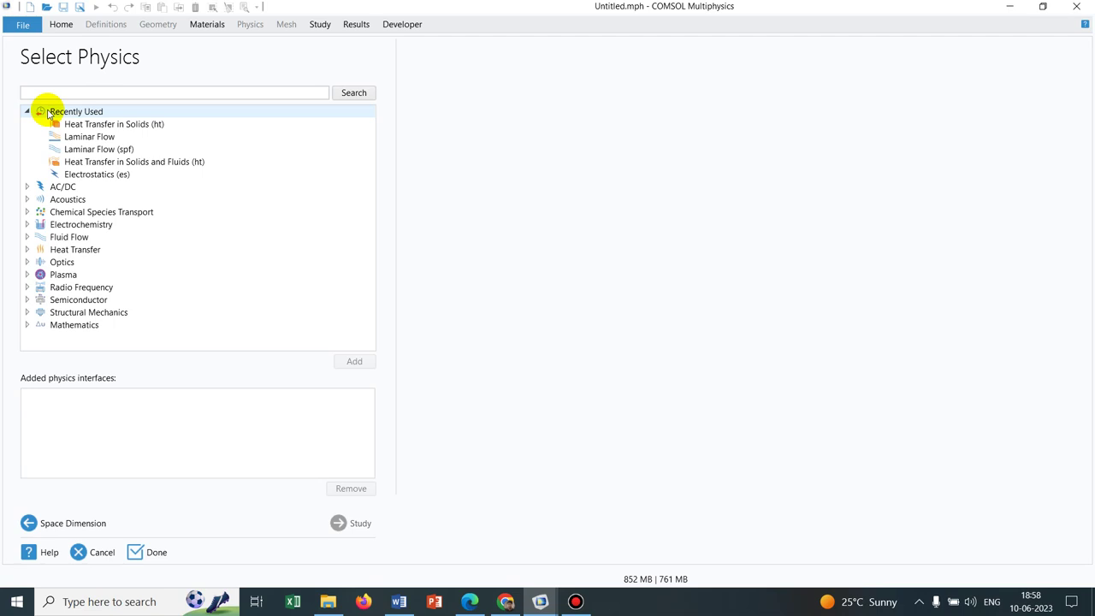
{"action": "left_click", "coordinate": [126, 124]}
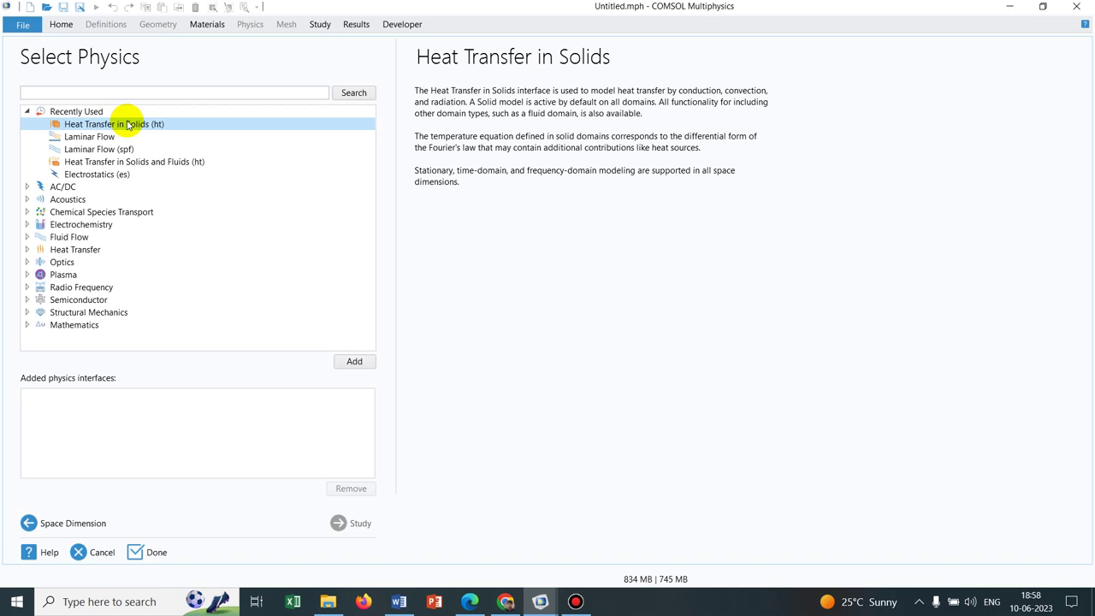
{"action": "left_click", "coordinate": [356, 361]}
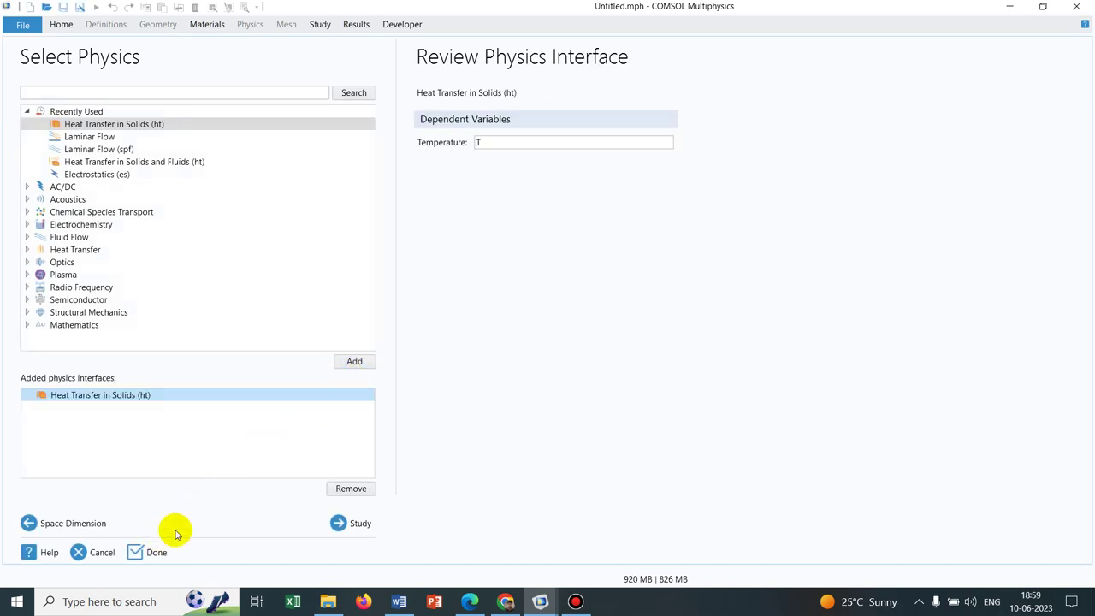
{"action": "left_click", "coordinate": [354, 522]}
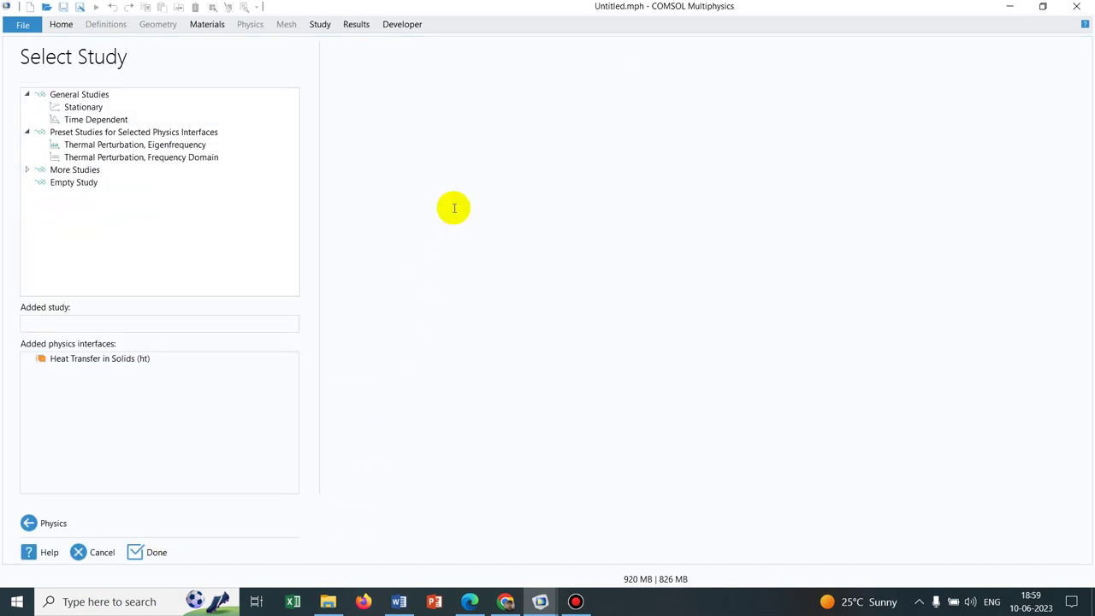
{"action": "left_click", "coordinate": [129, 112]}
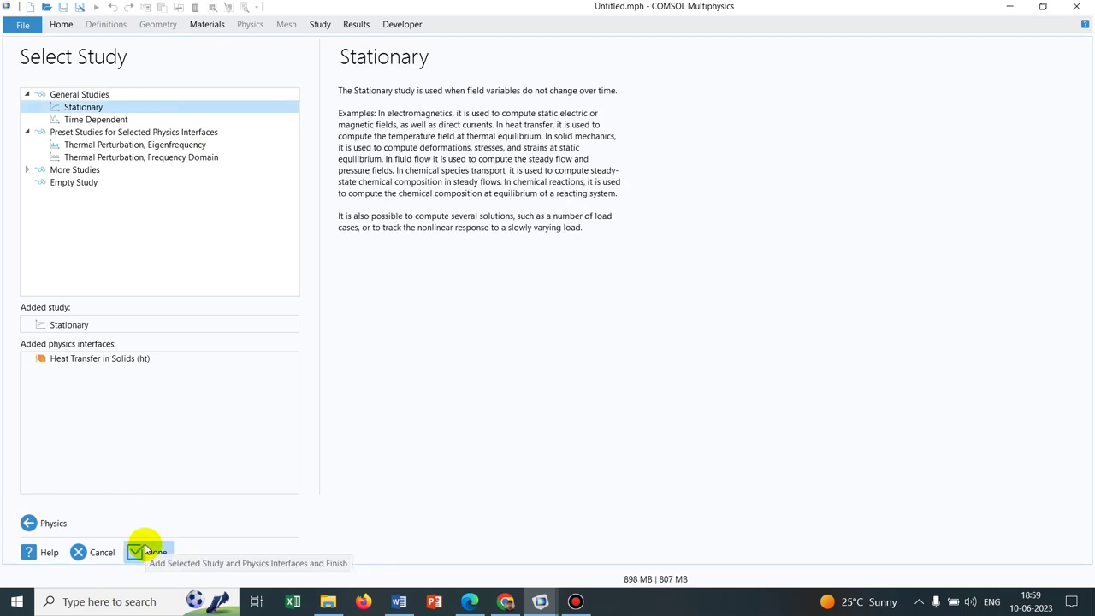
{"action": "double_click", "coordinate": [97, 108]}
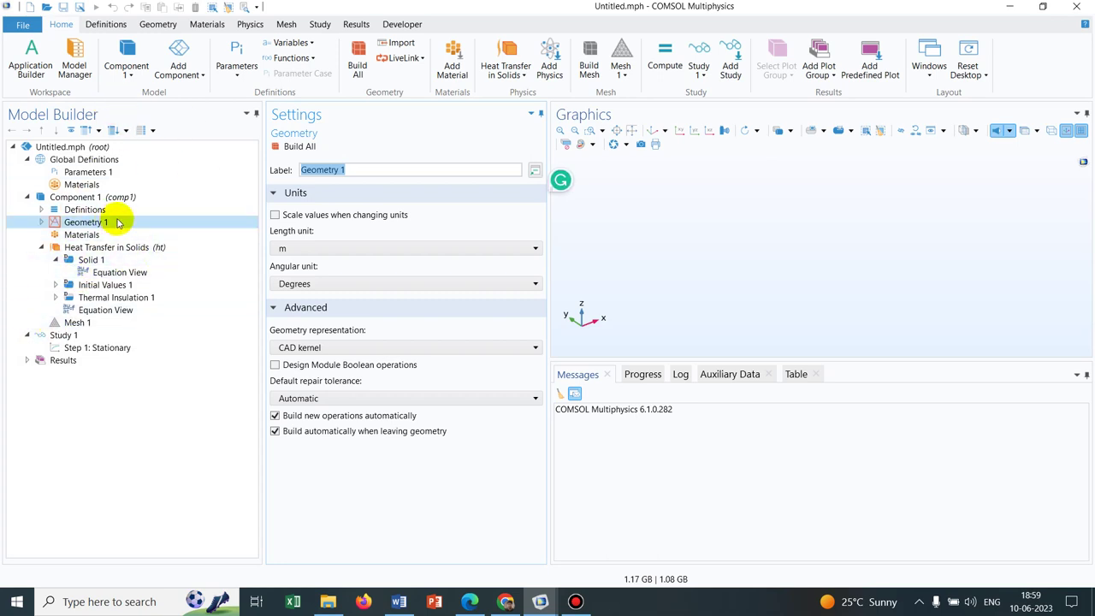
Review the Heat Transfer in Solids and Stationary study step settings
{"action": "left_click", "coordinate": [115, 249]}
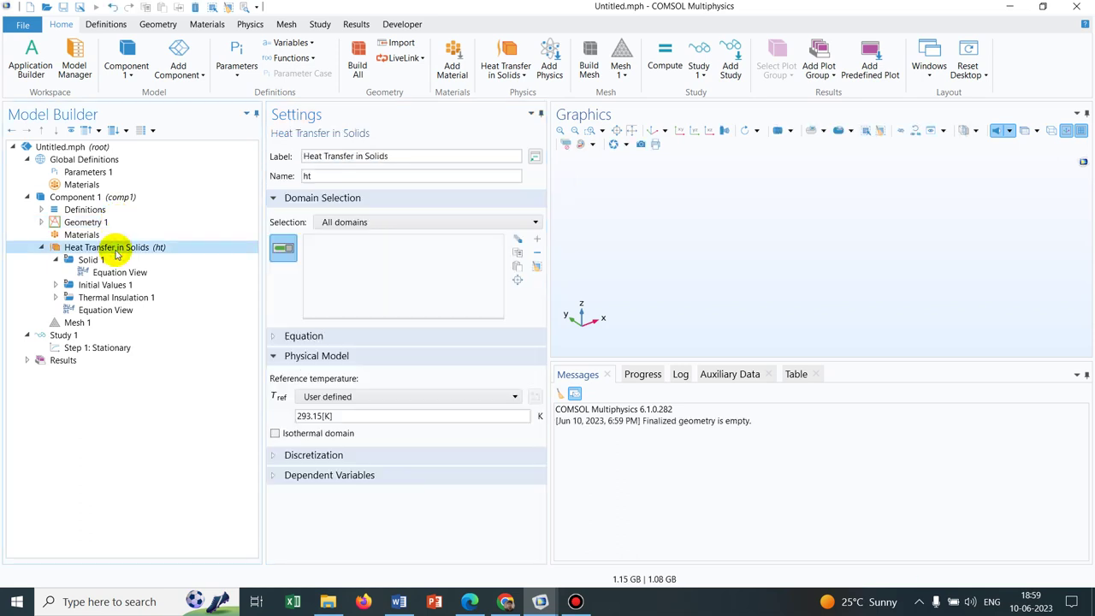
{"action": "left_click", "coordinate": [85, 335]}
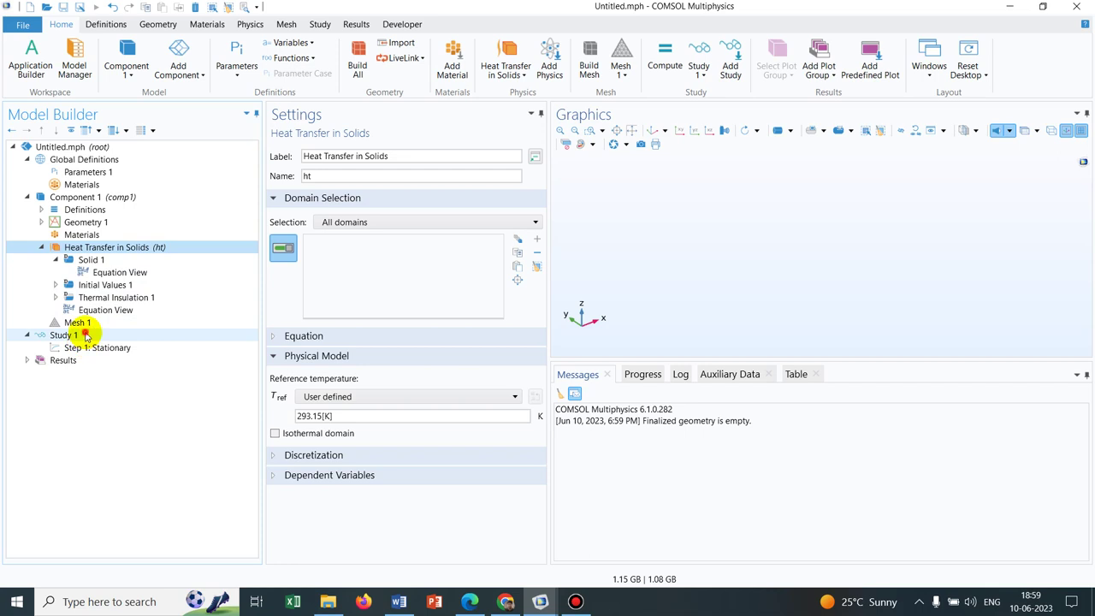
{"action": "left_click", "coordinate": [109, 348]}
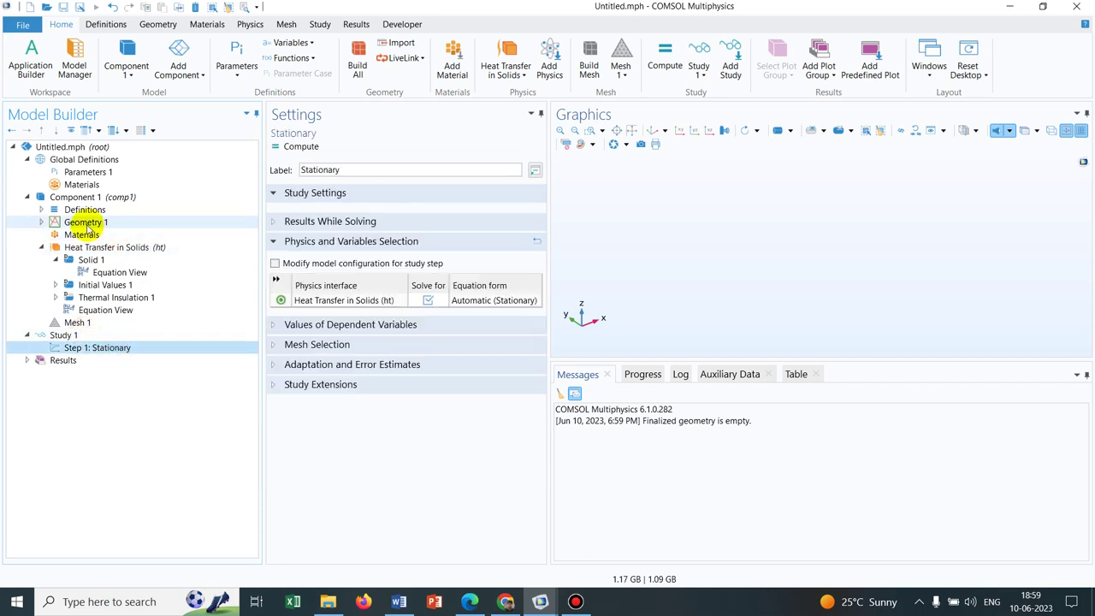
Add an Import operation to Geometry 1 with source set to Any importable file
{"action": "left_click", "coordinate": [86, 224]}
{"action": "right_click", "coordinate": [88, 226]}
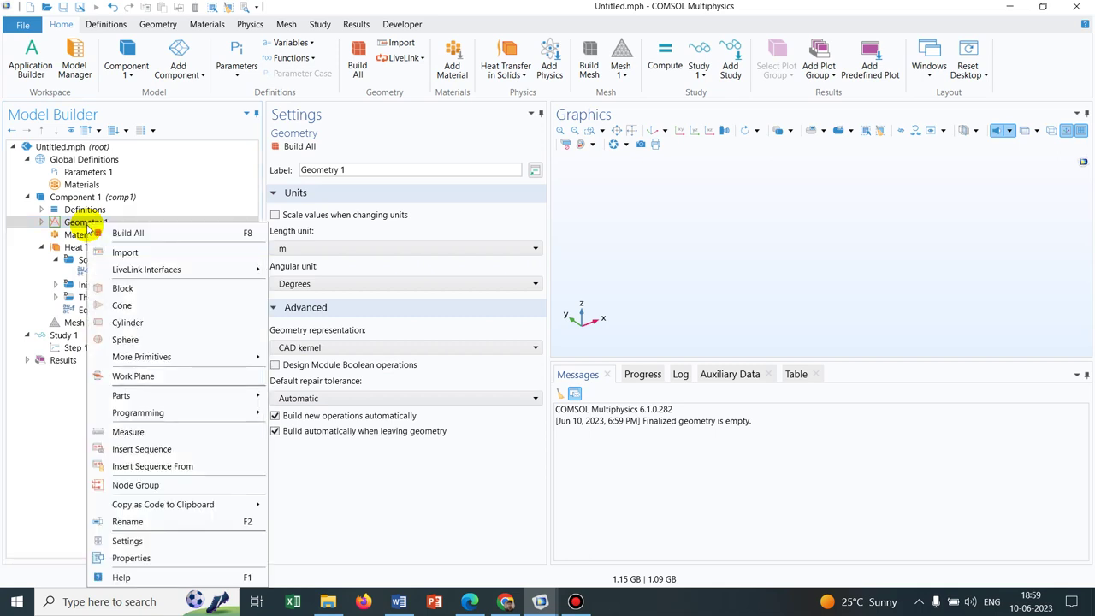
{"action": "left_click", "coordinate": [146, 252]}
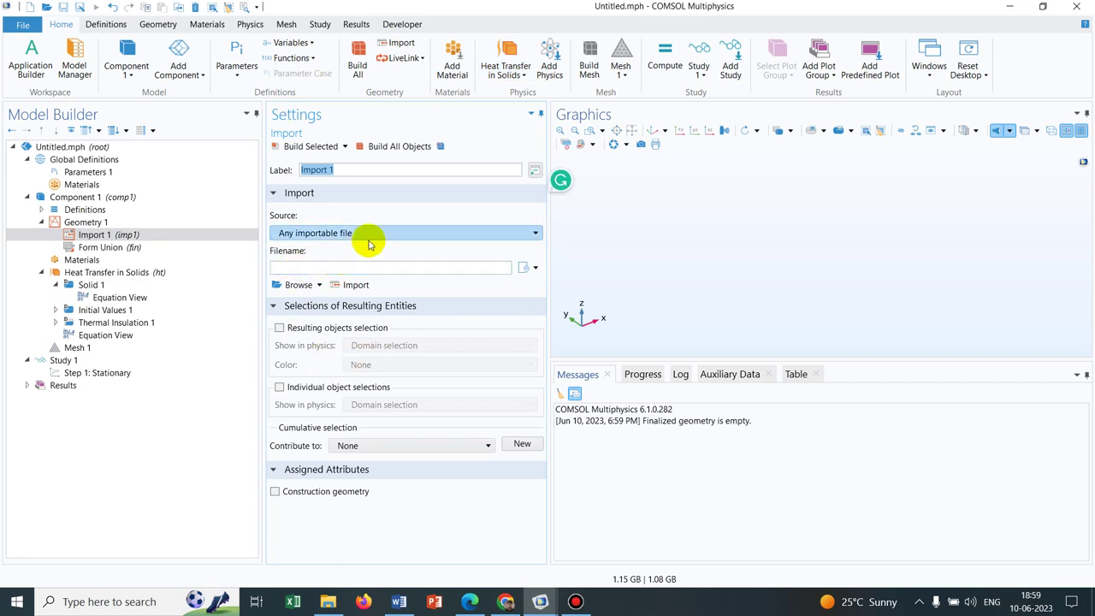
{"action": "left_click", "coordinate": [470, 234]}
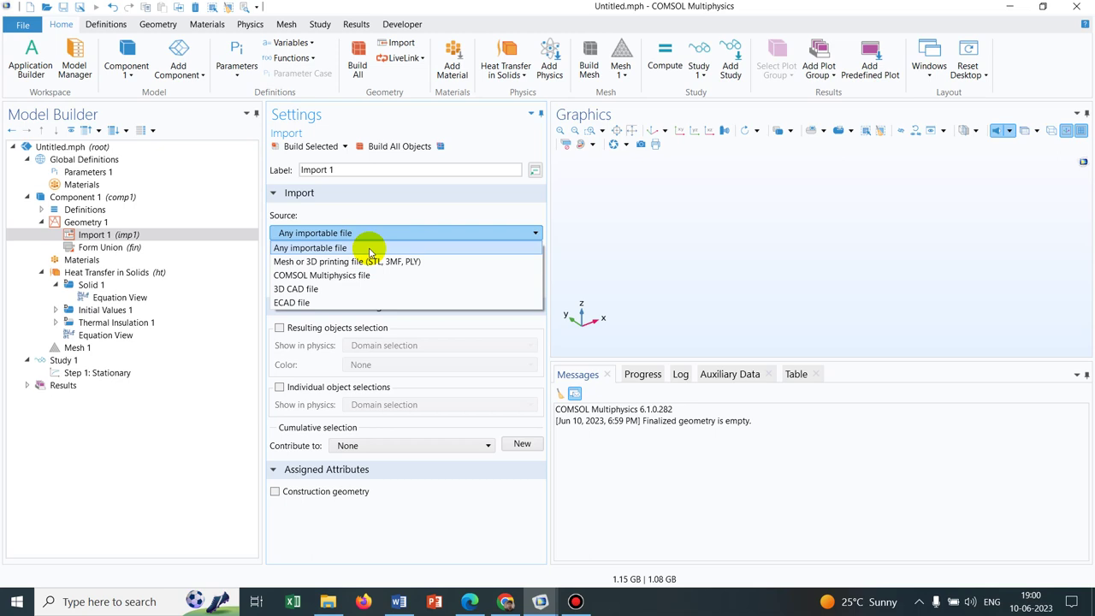
{"action": "left_click", "coordinate": [370, 248]}
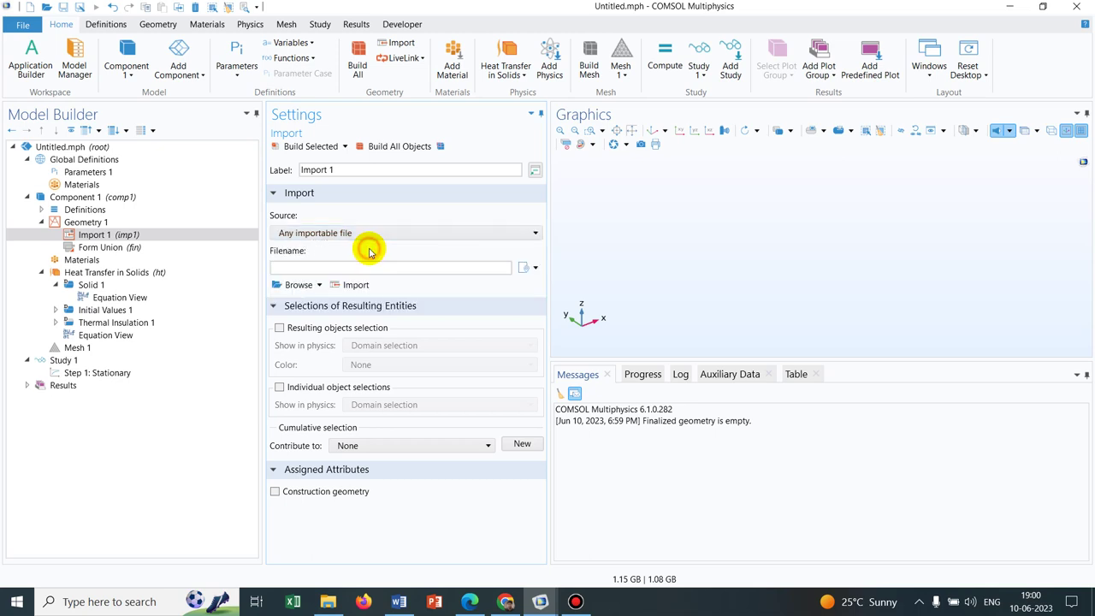
Import brick.STL from Downloads and build it into the three-holed brick solid
{"action": "left_click", "coordinate": [298, 285]}
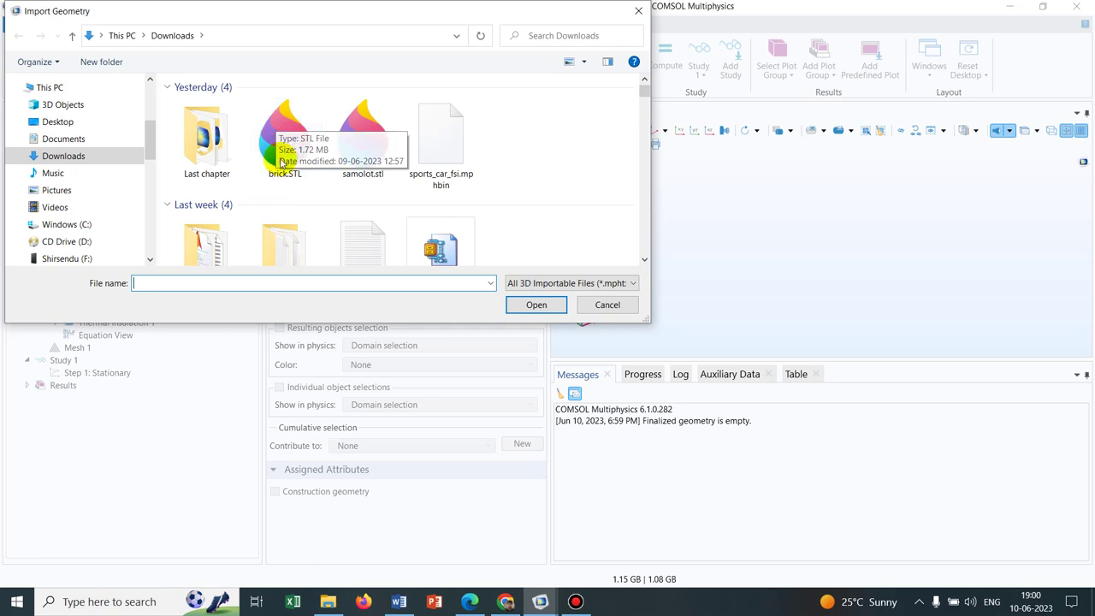
{"action": "double_click", "coordinate": [269, 168]}
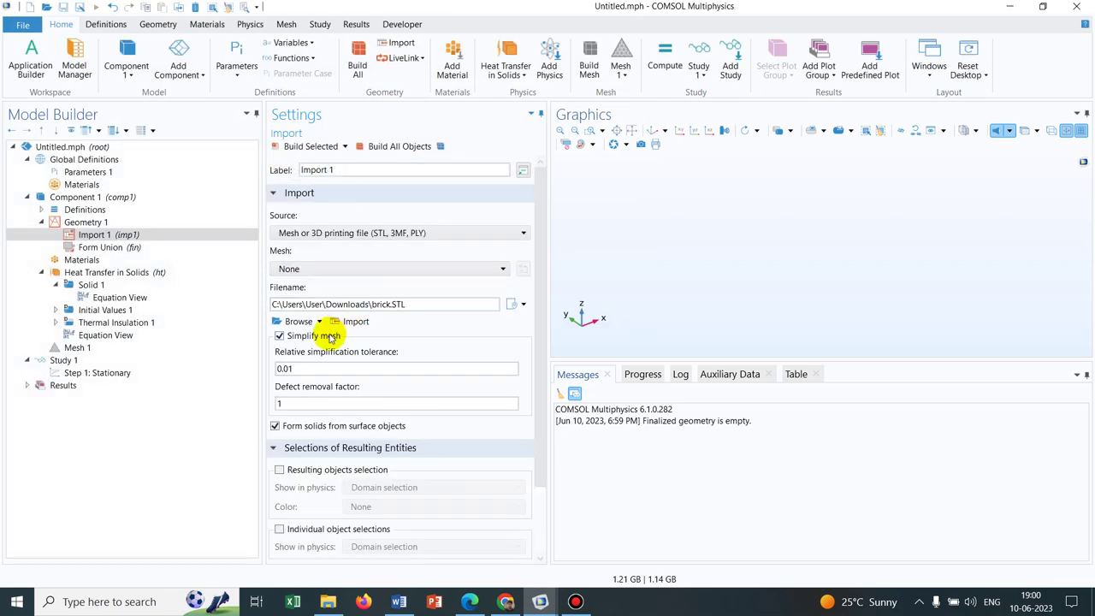
{"action": "left_click", "coordinate": [306, 147]}
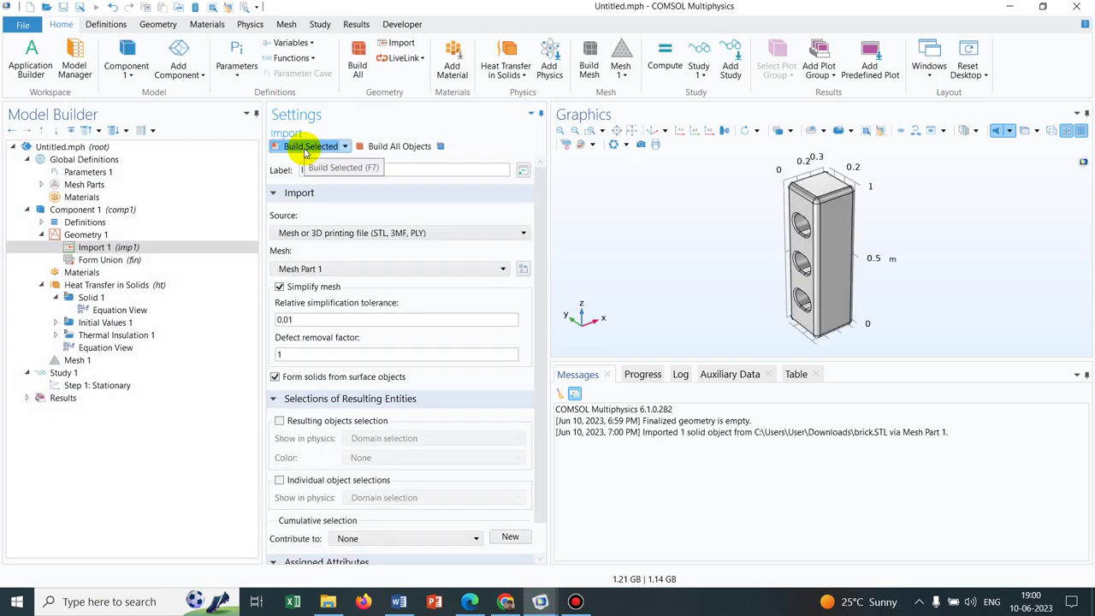
Rotate the imported brick diagonally until its three holes face upward
{"action": "left_click", "coordinate": [788, 206]}
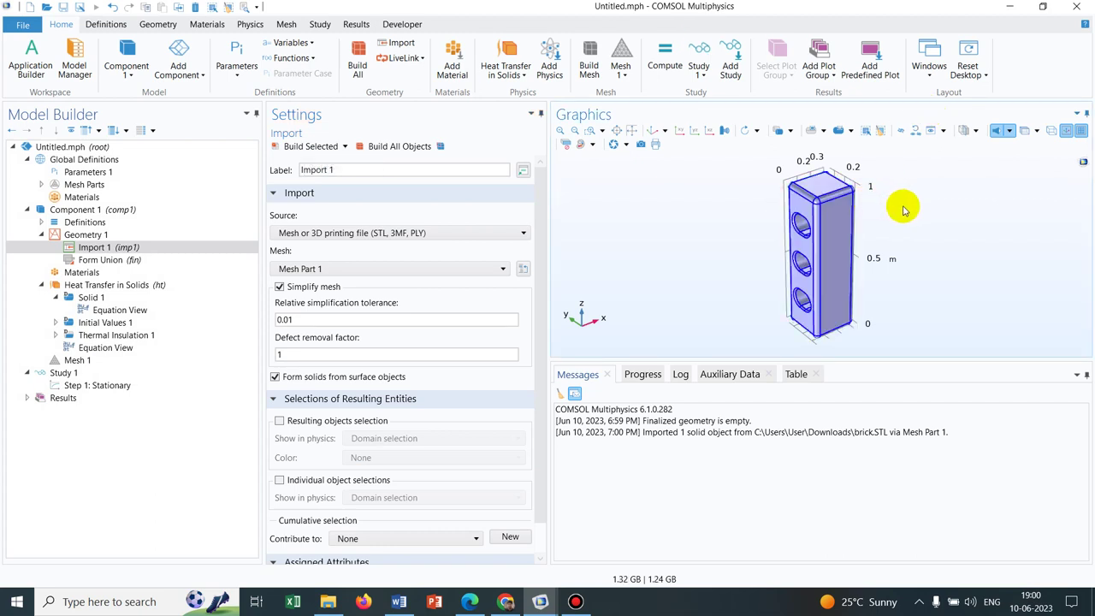
{"action": "left_click_drag", "start_coordinate": [761, 188], "coordinate": [875, 202]}
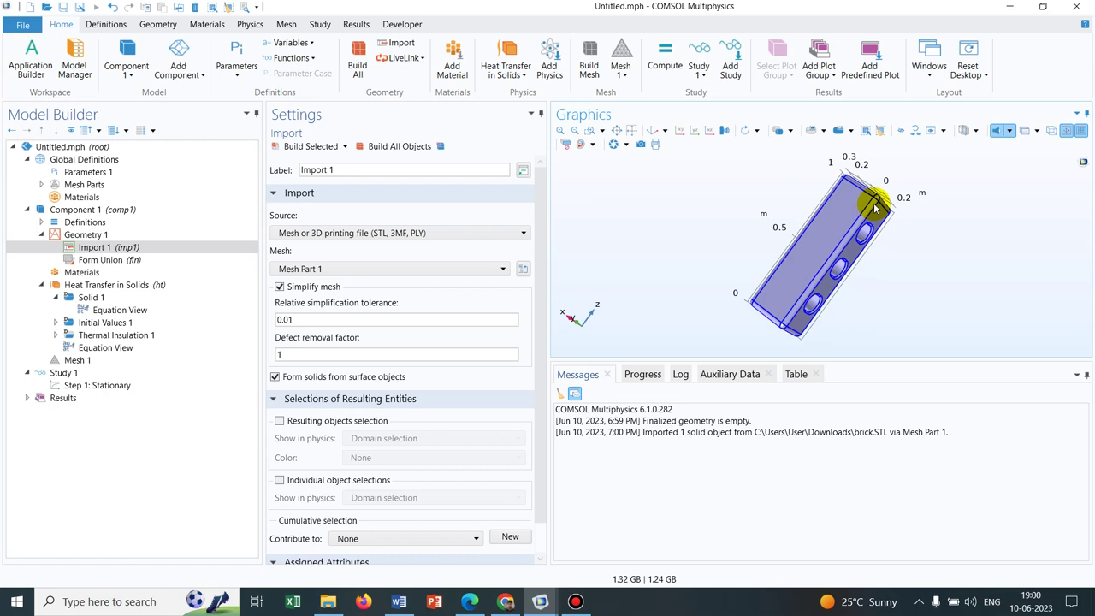
{"action": "left_click_drag", "start_coordinate": [936, 264], "coordinate": [903, 223]}
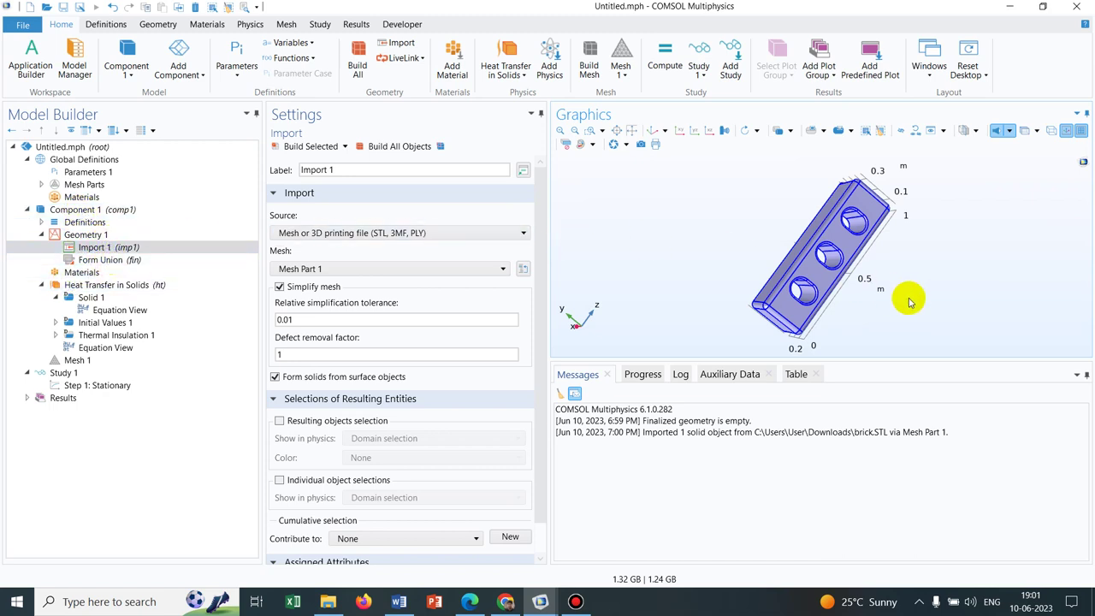
{"action": "right_click_drag", "start_coordinate": [909, 299], "coordinate": [883, 271]}
{"action": "left_click_drag", "start_coordinate": [884, 270], "coordinate": [867, 262]}
{"action": "left_click", "coordinate": [843, 245]}
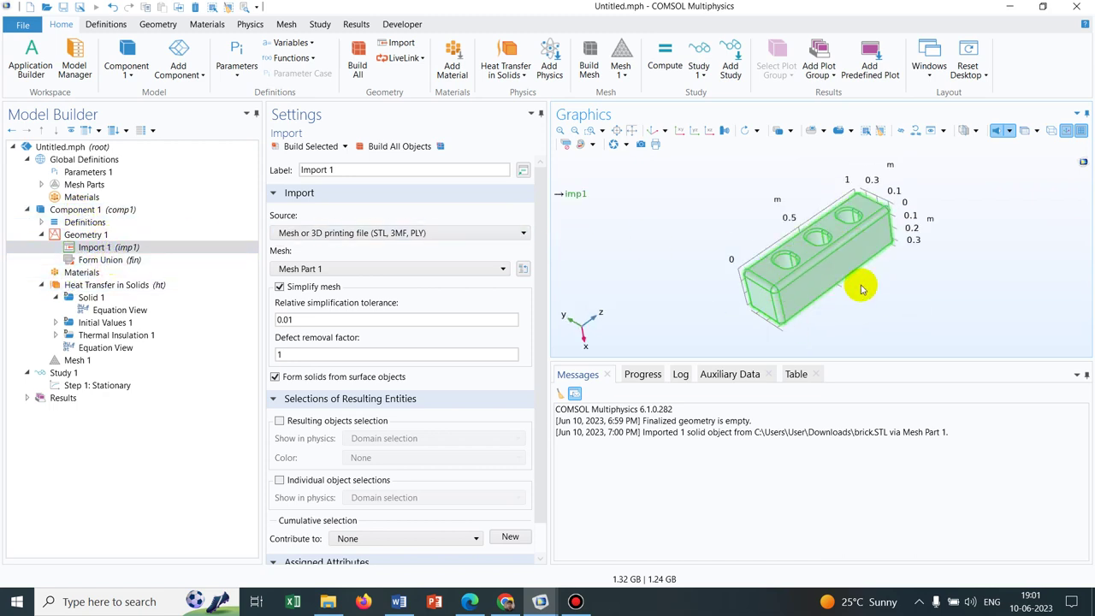
{"action": "left_click", "coordinate": [778, 301]}
{"action": "left_click", "coordinate": [945, 204]}
{"action": "left_click", "coordinate": [792, 270]}
{"action": "left_click", "coordinate": [871, 181]}
{"action": "left_click", "coordinate": [796, 289]}
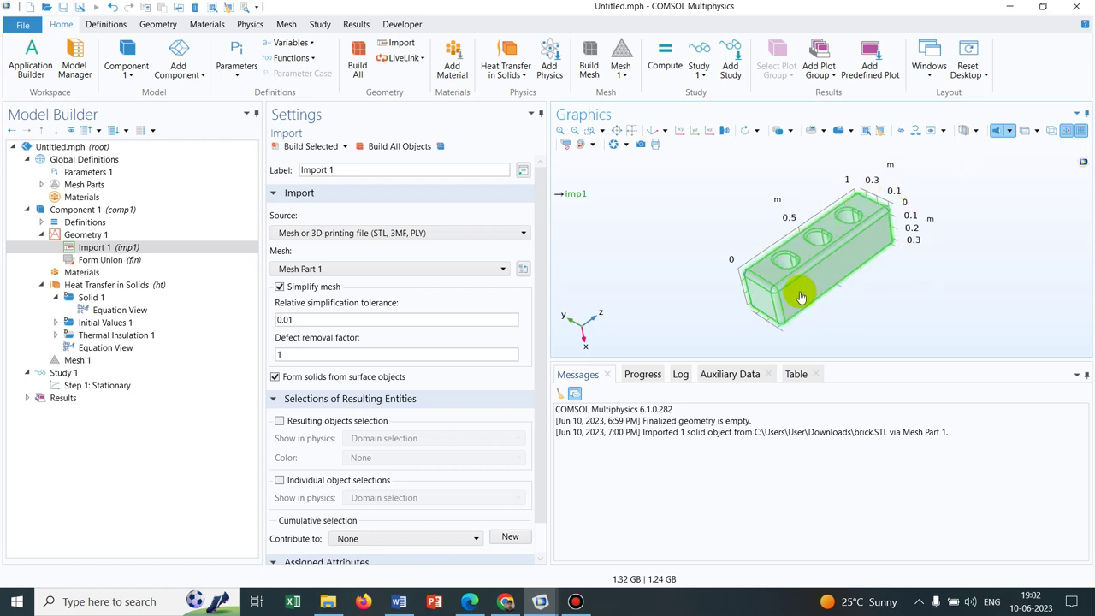
{"action": "left_click", "coordinate": [931, 275]}
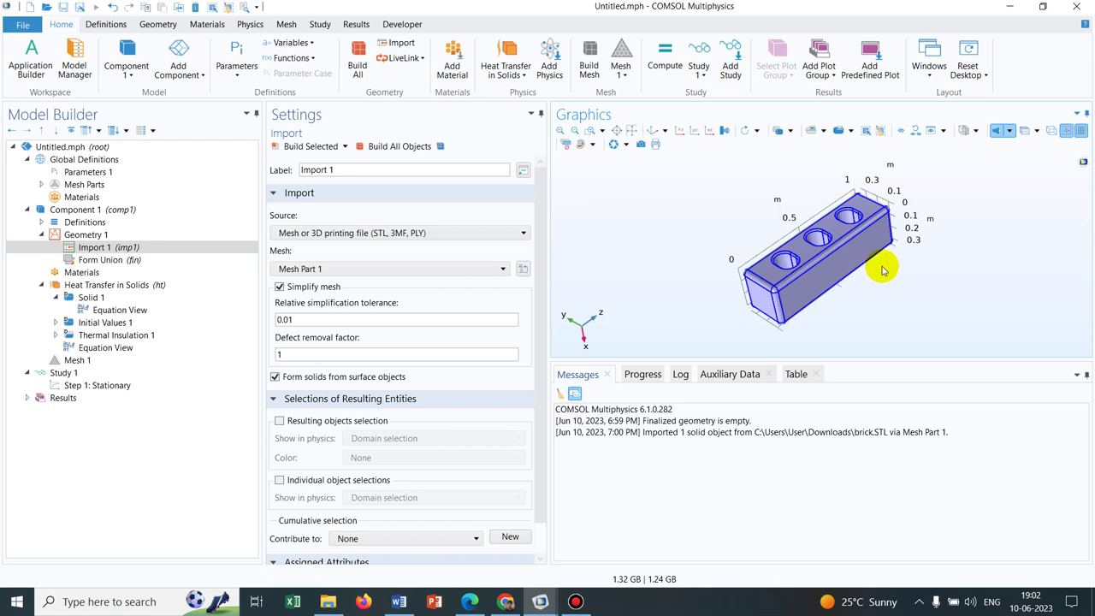
{"action": "left_click", "coordinate": [855, 263]}
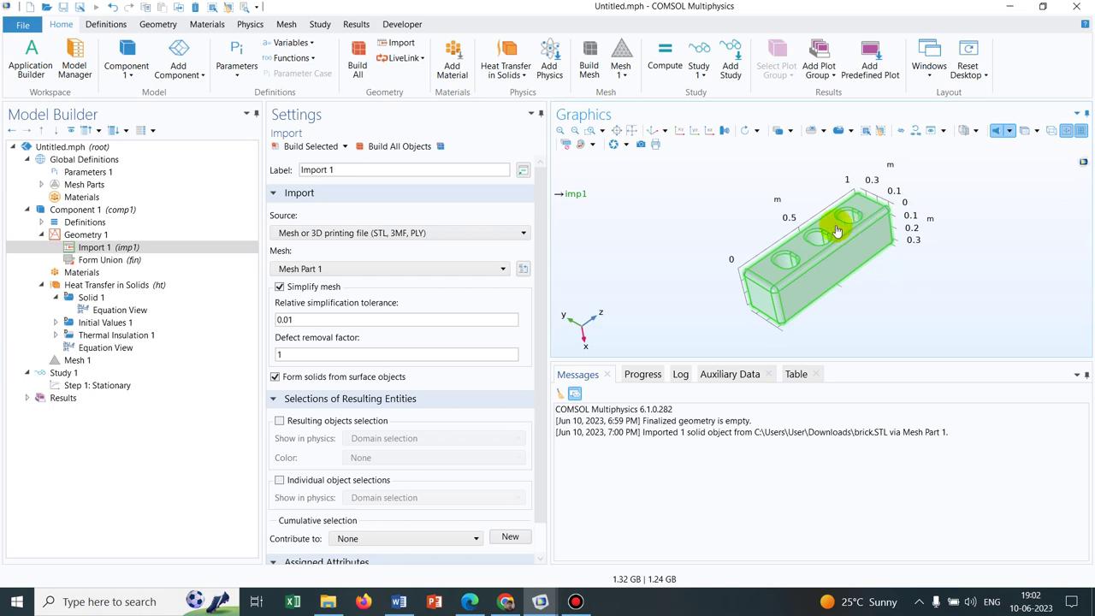
{"action": "left_click", "coordinate": [837, 282]}
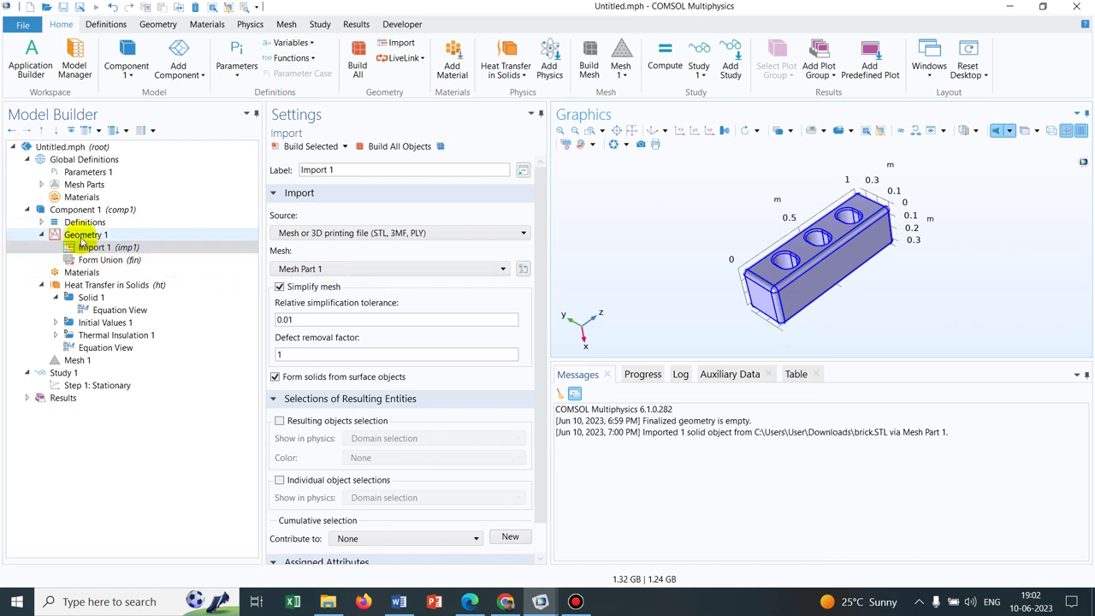
Change the Geometry 1 length unit to mm and rebuild all geometry
{"action": "left_click", "coordinate": [87, 234]}
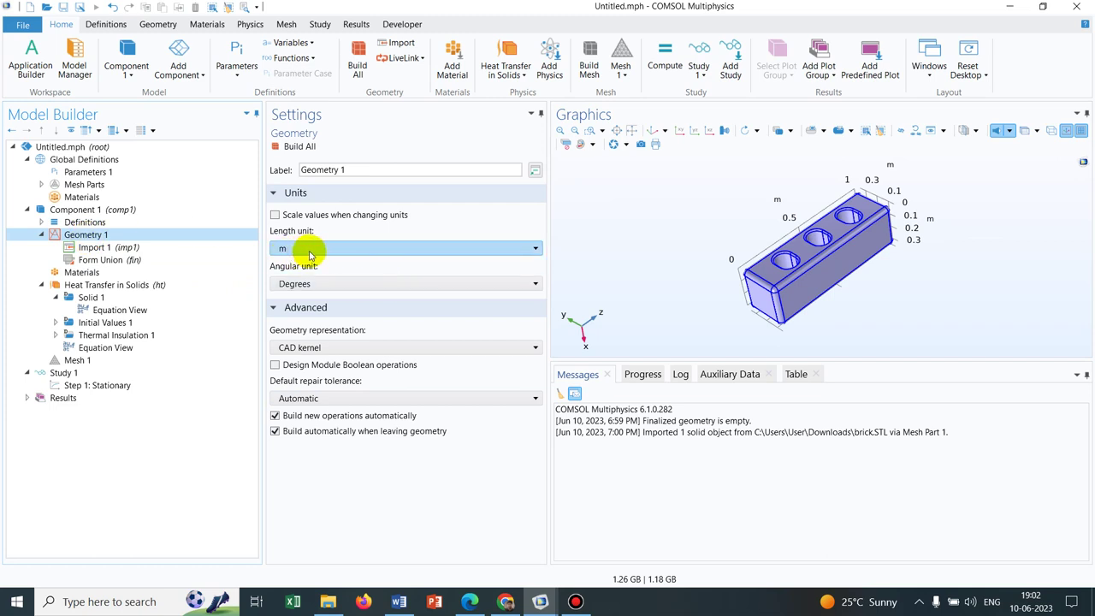
{"action": "left_click", "coordinate": [310, 250]}
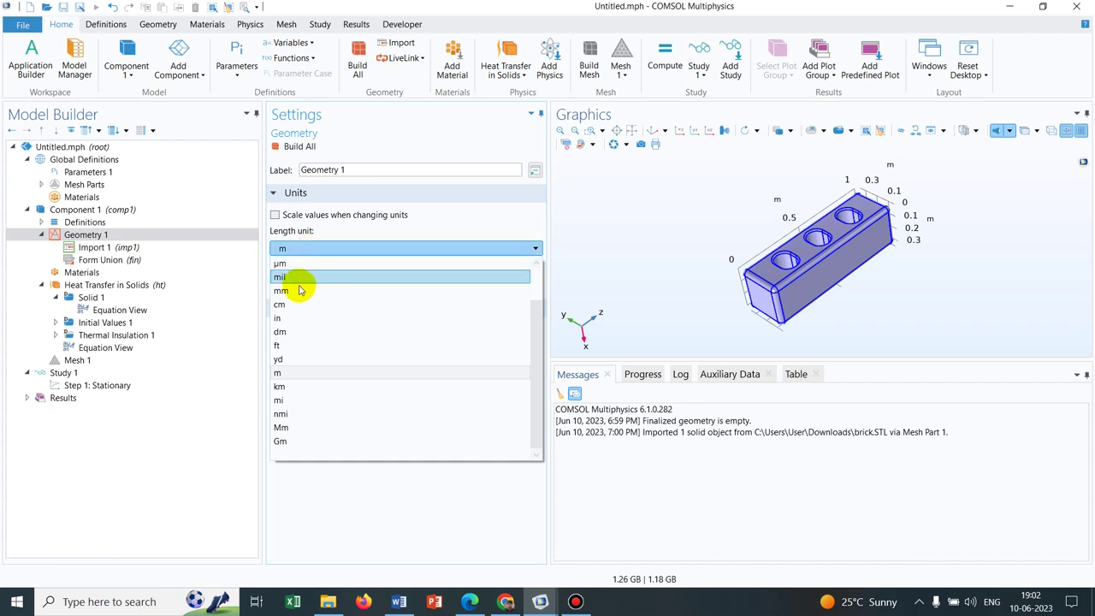
{"action": "left_click", "coordinate": [294, 290]}
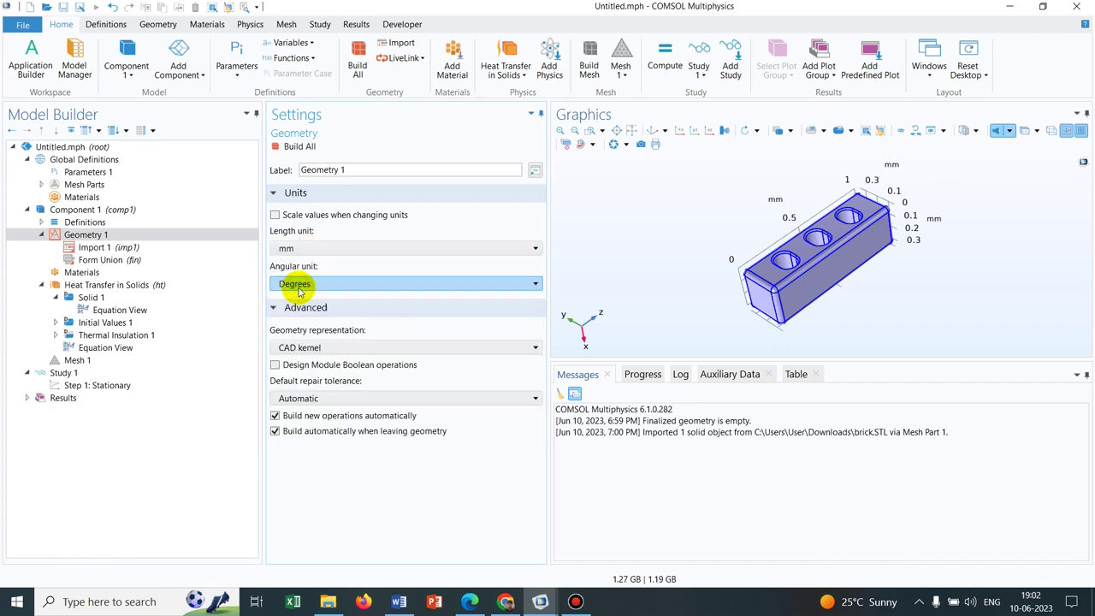
{"action": "left_click", "coordinate": [298, 146]}
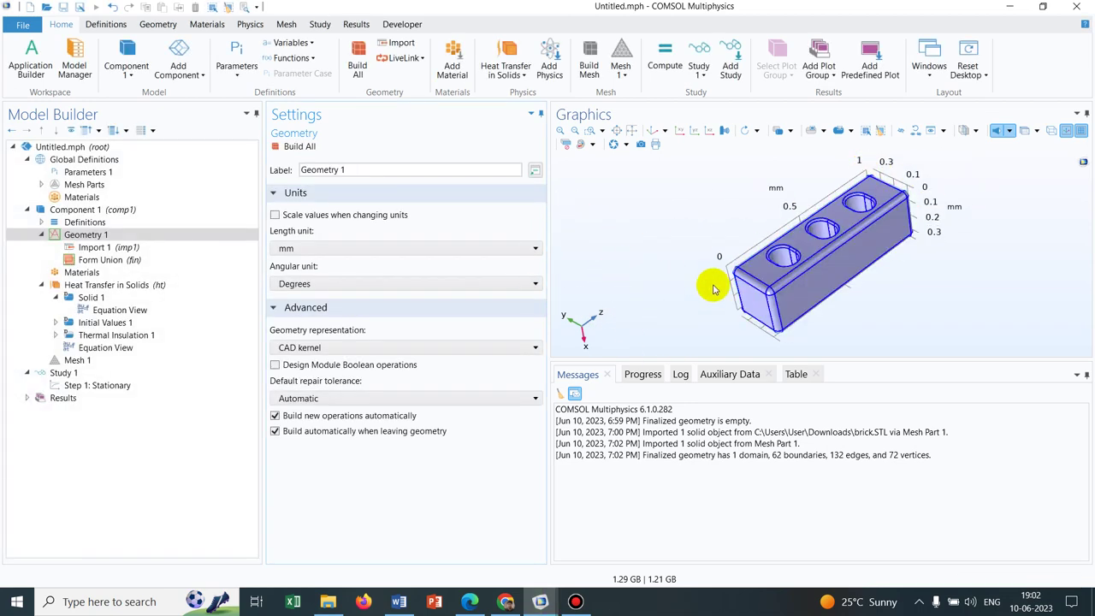
Search the library for 'copper' and add Copper [solid,residual resistivity ratio of 30] to the brick
{"action": "left_click", "coordinate": [88, 272]}
{"action": "right_click", "coordinate": [88, 272]}
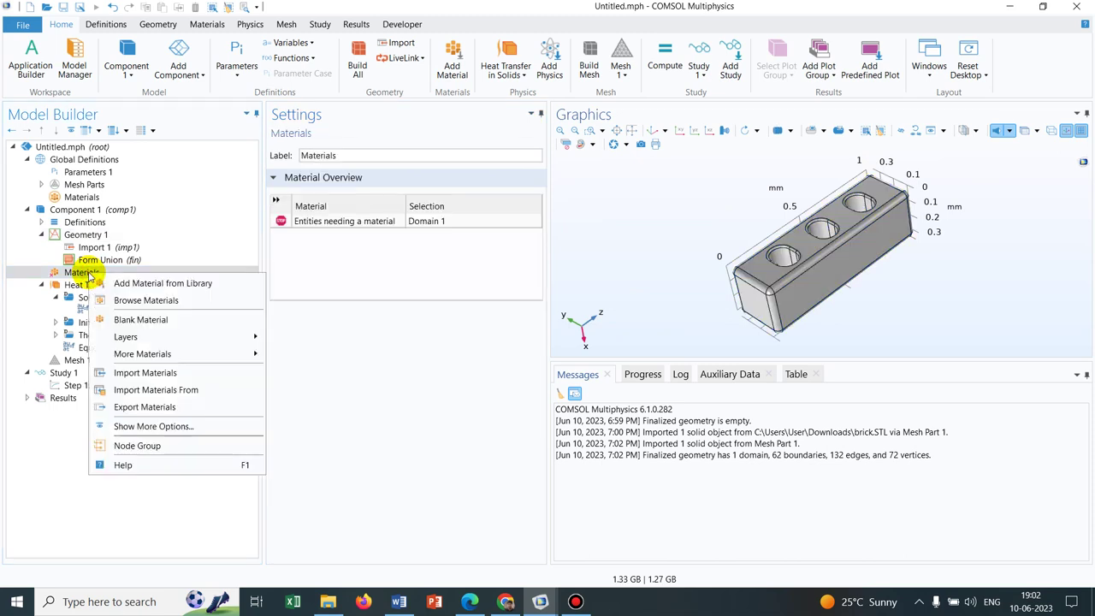
{"action": "left_click", "coordinate": [214, 285]}
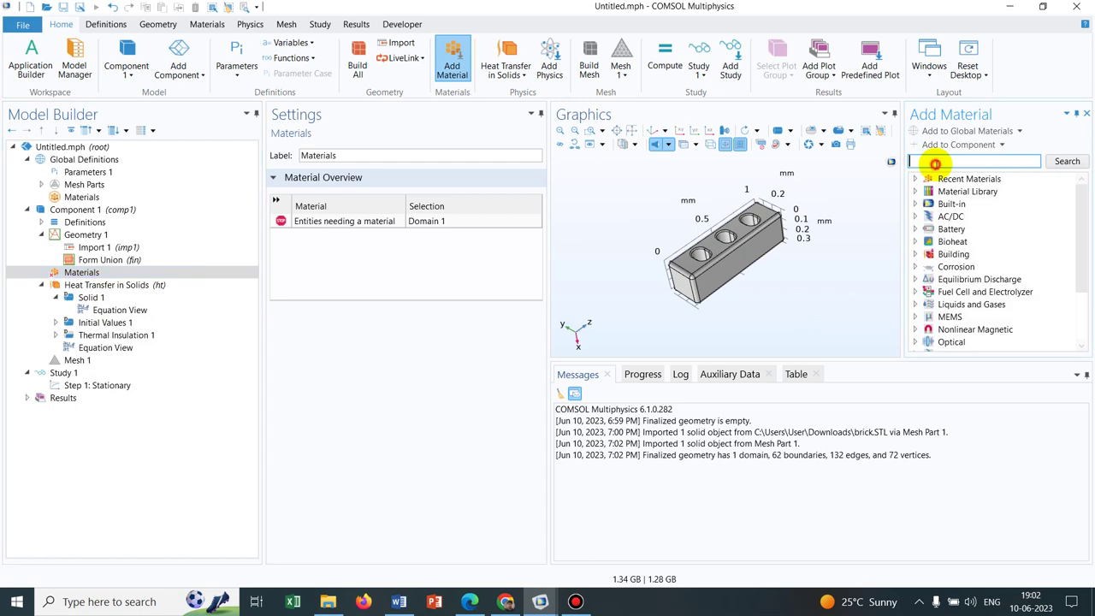
{"action": "left_click", "coordinate": [924, 160]}
{"action": "type", "text": "copper"}
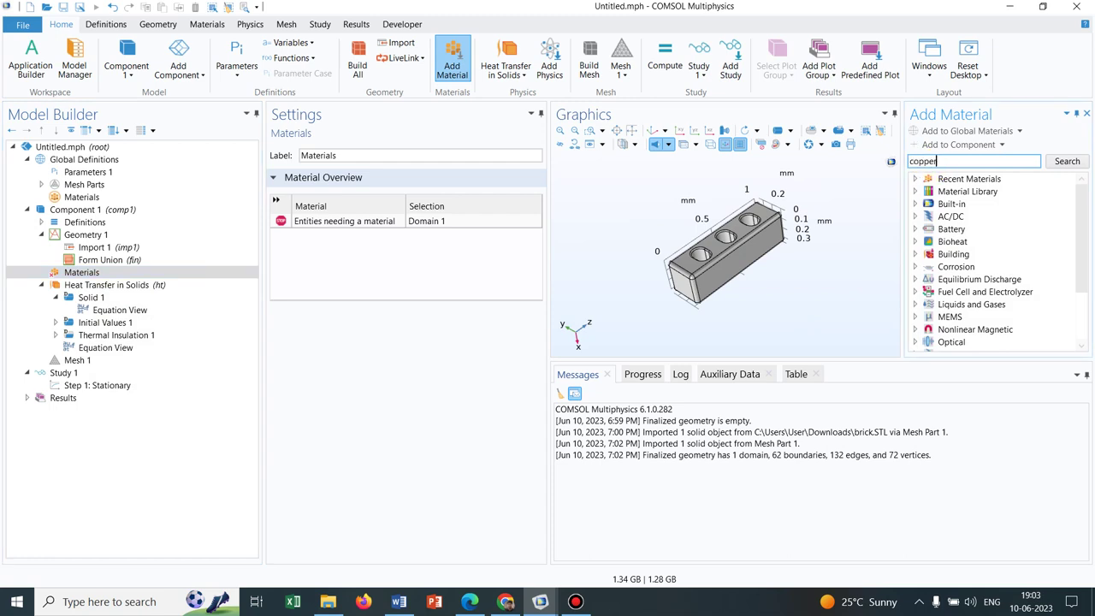
{"action": "key", "text": "Return"}
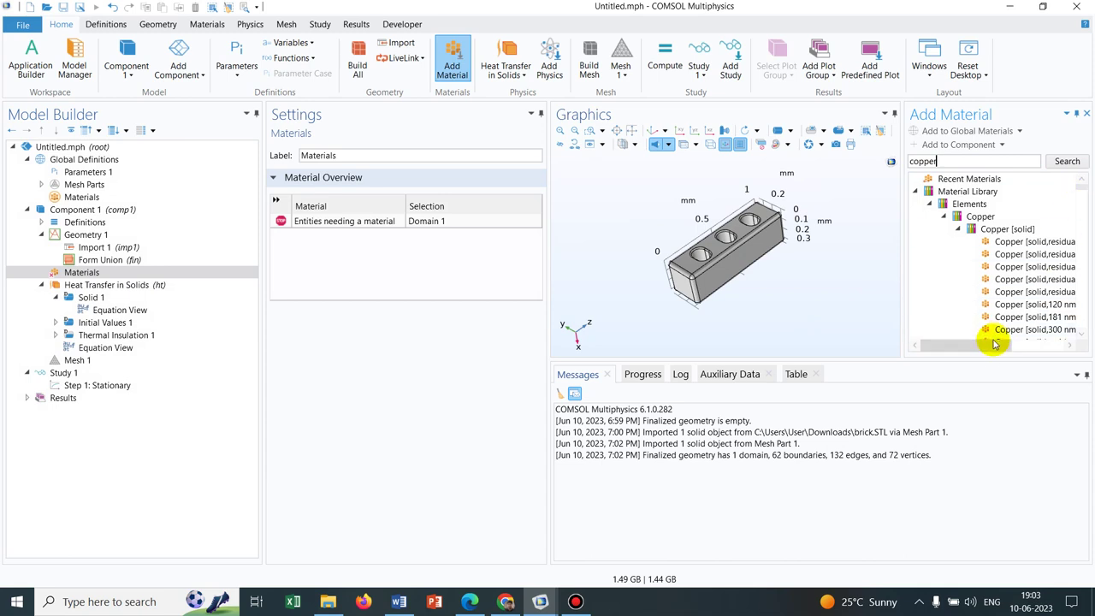
{"action": "mouse_move", "coordinate": [991, 344]}
{"action": "left_mouse_down"}
{"action": "mouse_move", "coordinate": [1038, 342]}
{"action": "mouse_move", "coordinate": [978, 356]}
{"action": "left_mouse_up"}
{"action": "left_click", "coordinate": [1020, 243]}
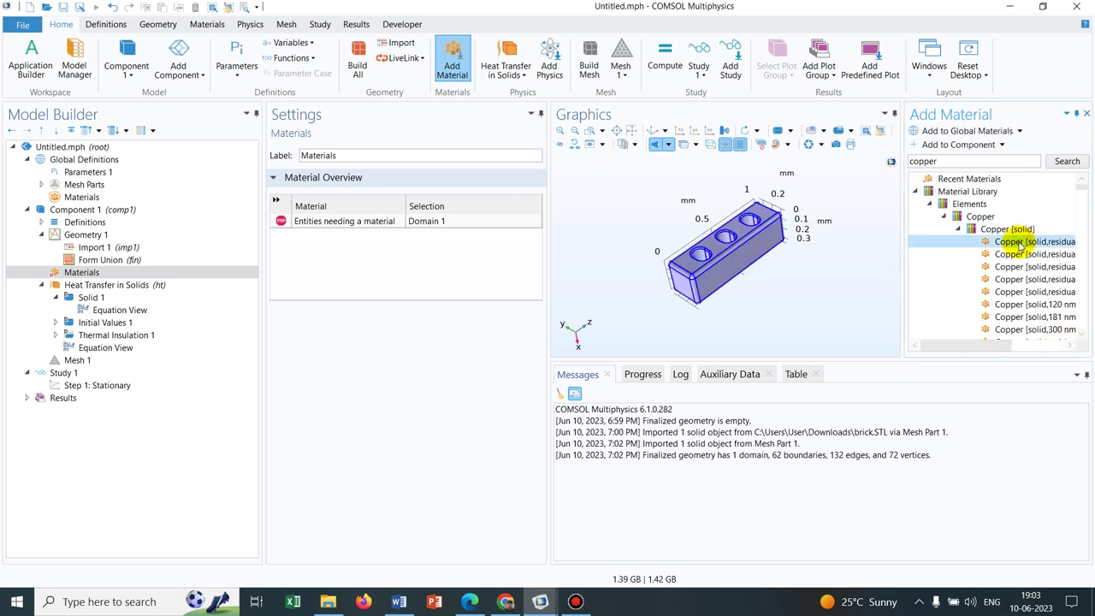
{"action": "double_click", "coordinate": [1020, 243]}
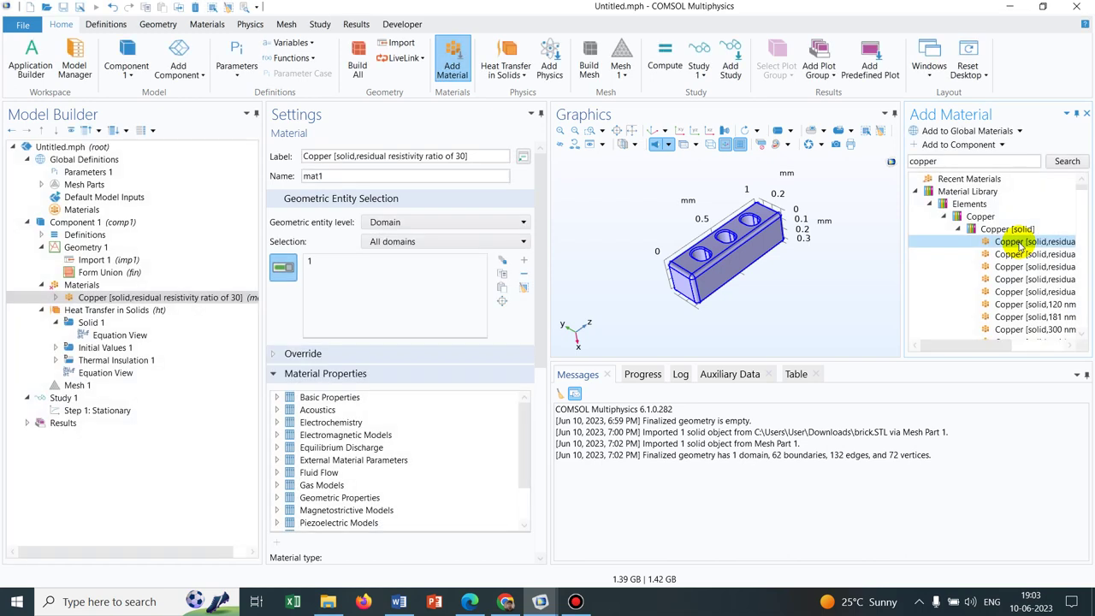
Close the Add Material library and show the Heat Transfer in Solids settings
{"action": "left_click", "coordinate": [1089, 118]}
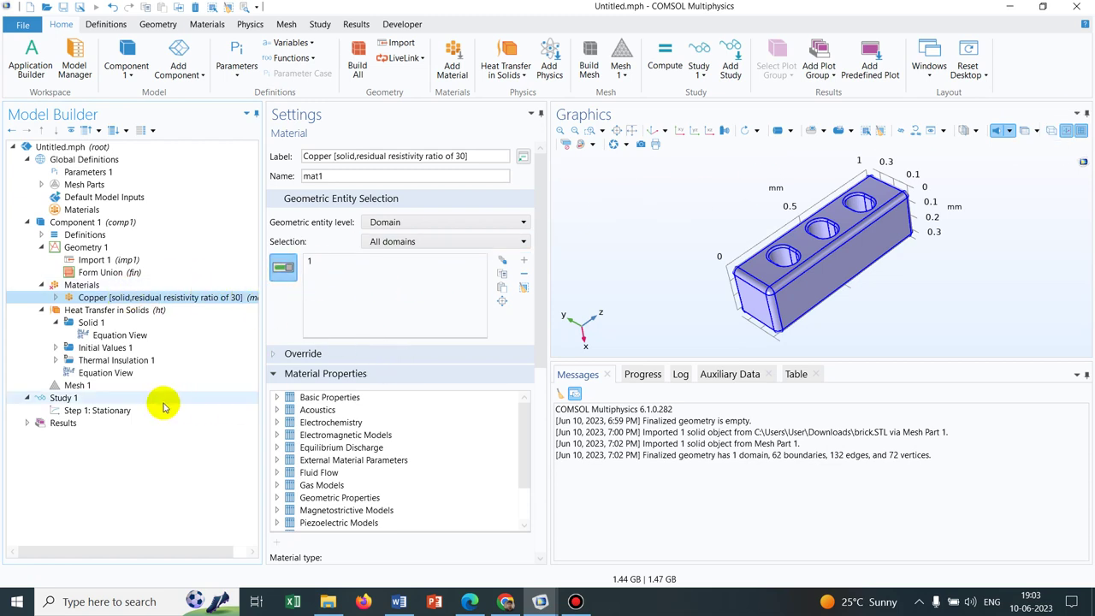
{"action": "left_click", "coordinate": [93, 310]}
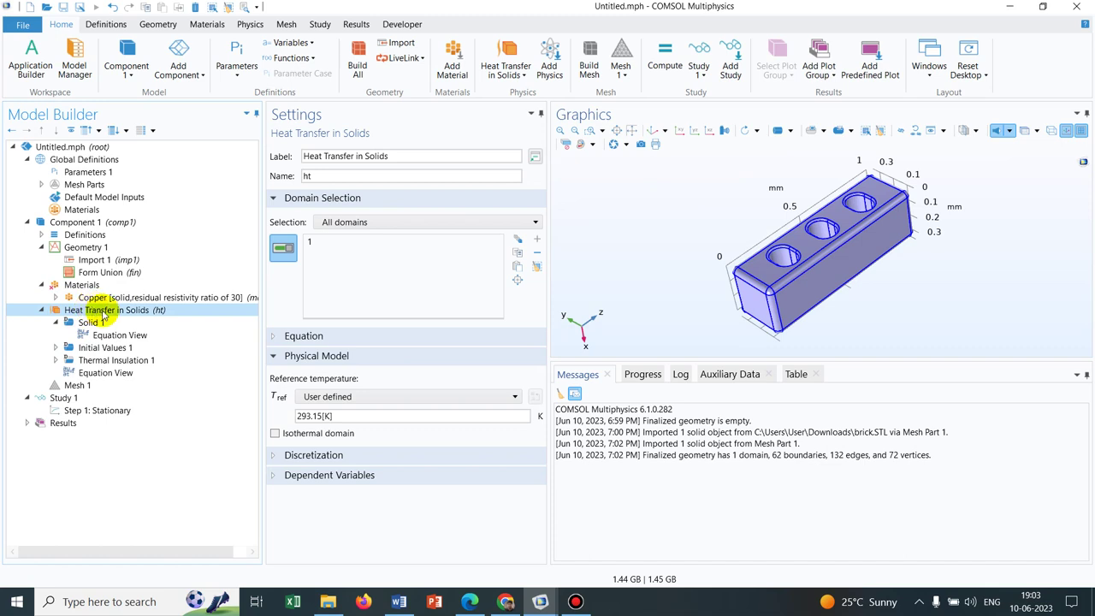
Add a Temperature condition fixing end face boundary 38 at 500 K
{"action": "right_click", "coordinate": [103, 316]}
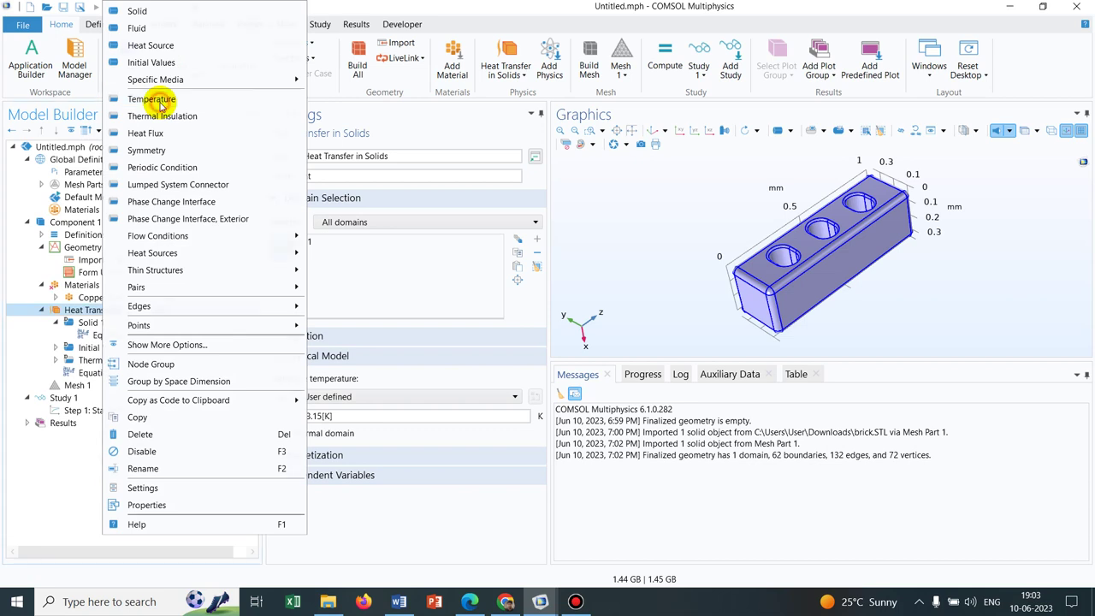
{"action": "left_click", "coordinate": [159, 101]}
{"action": "left_click_drag", "start_coordinate": [936, 260], "coordinate": [881, 208]}
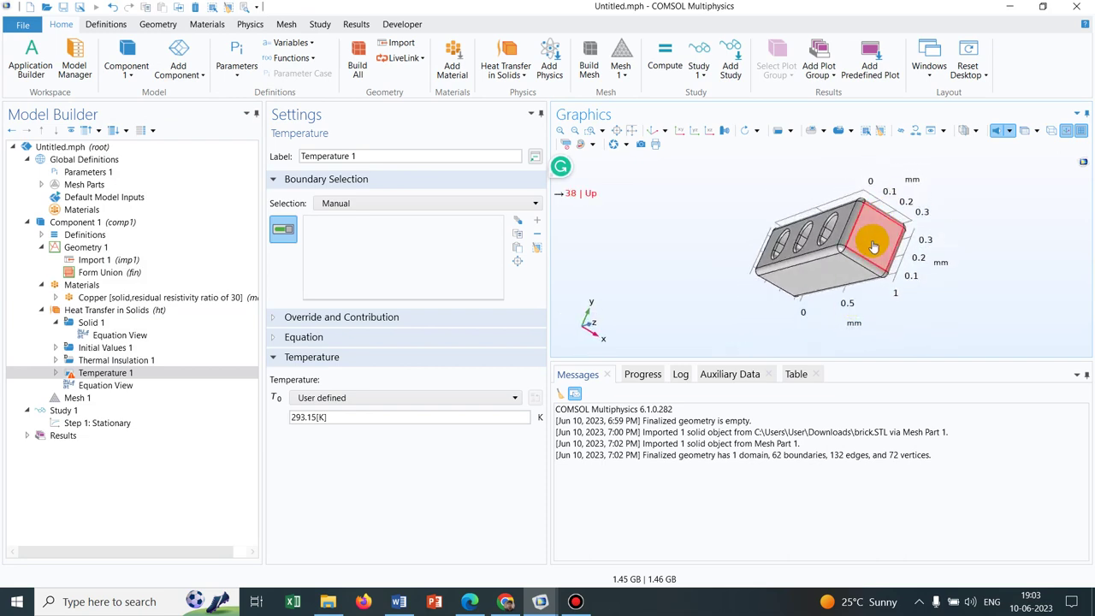
{"action": "left_click", "coordinate": [874, 247]}
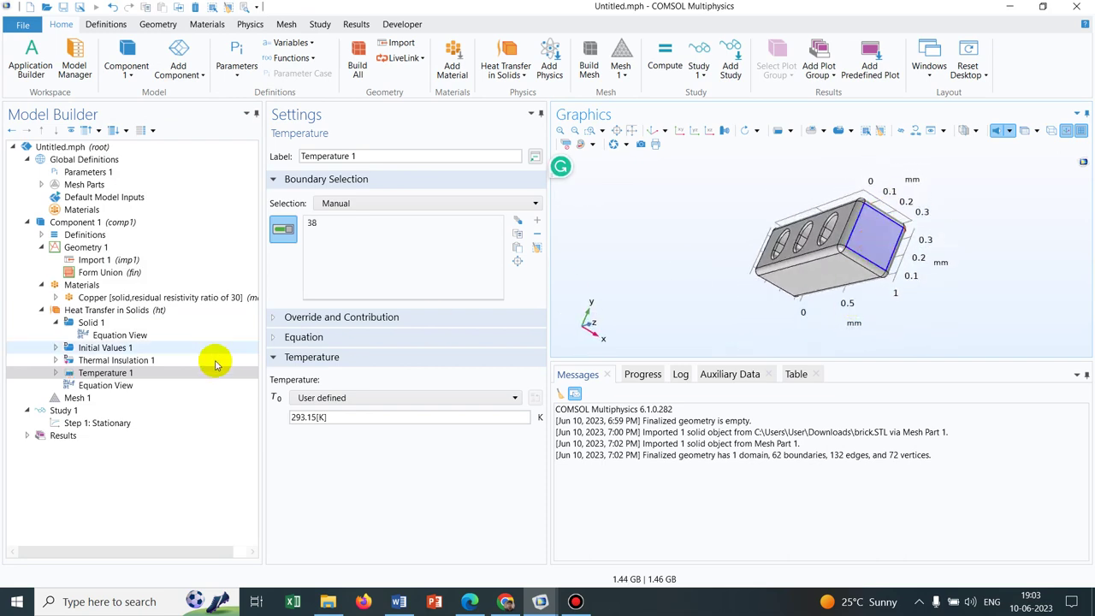
{"action": "triple_click", "coordinate": [342, 419]}
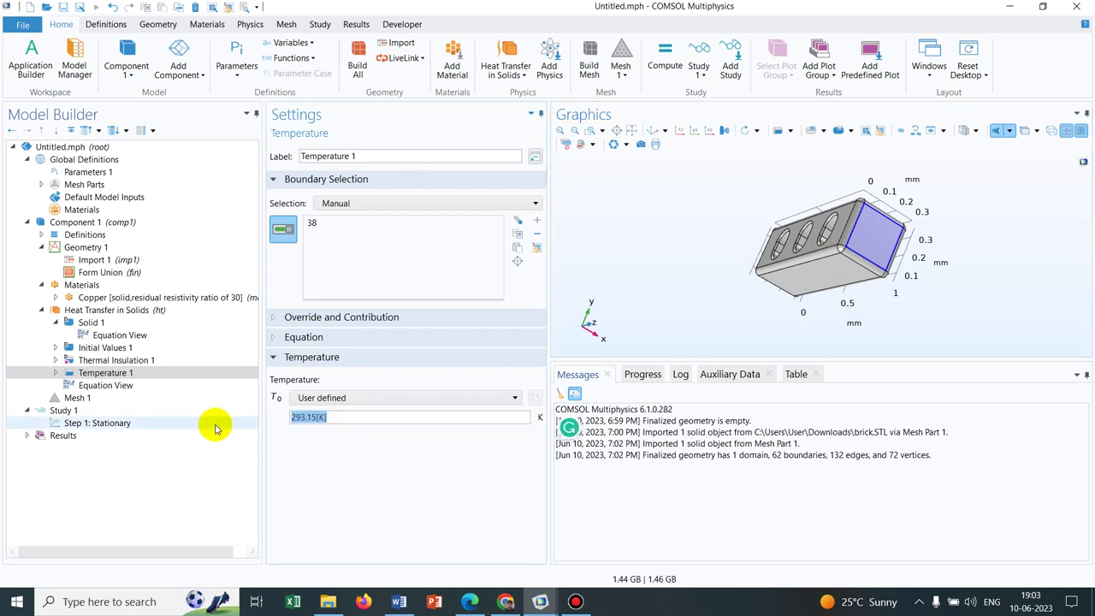
{"action": "type", "text": "500"}
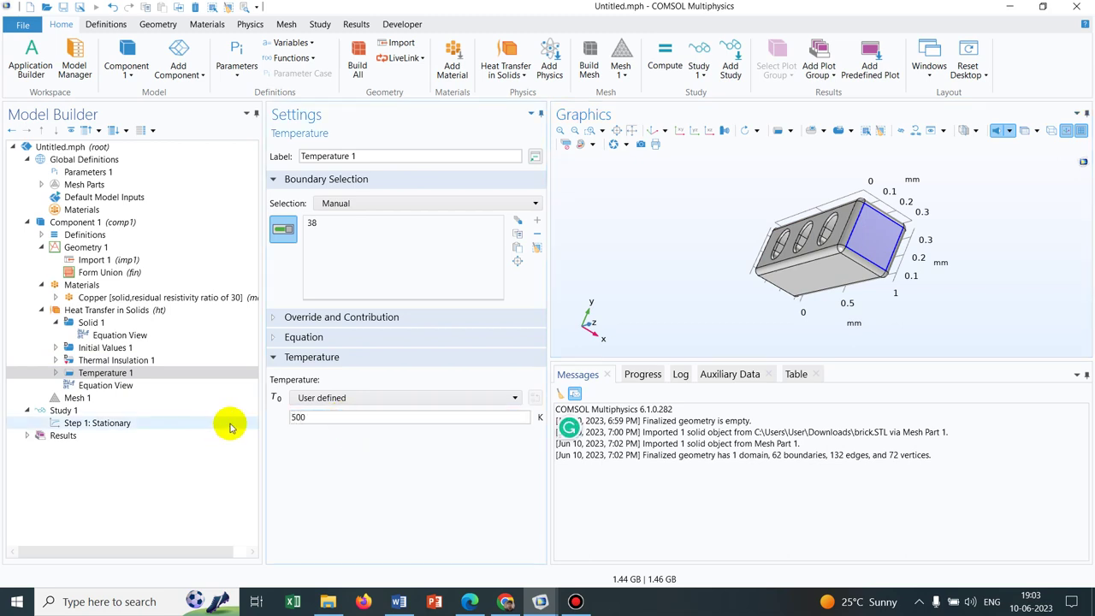
{"action": "left_click", "coordinate": [140, 309]}
Add Temperature 2 holding boundary 37 at 300 K, then check Thermal Insulation 1
{"action": "right_click", "coordinate": [143, 312]}
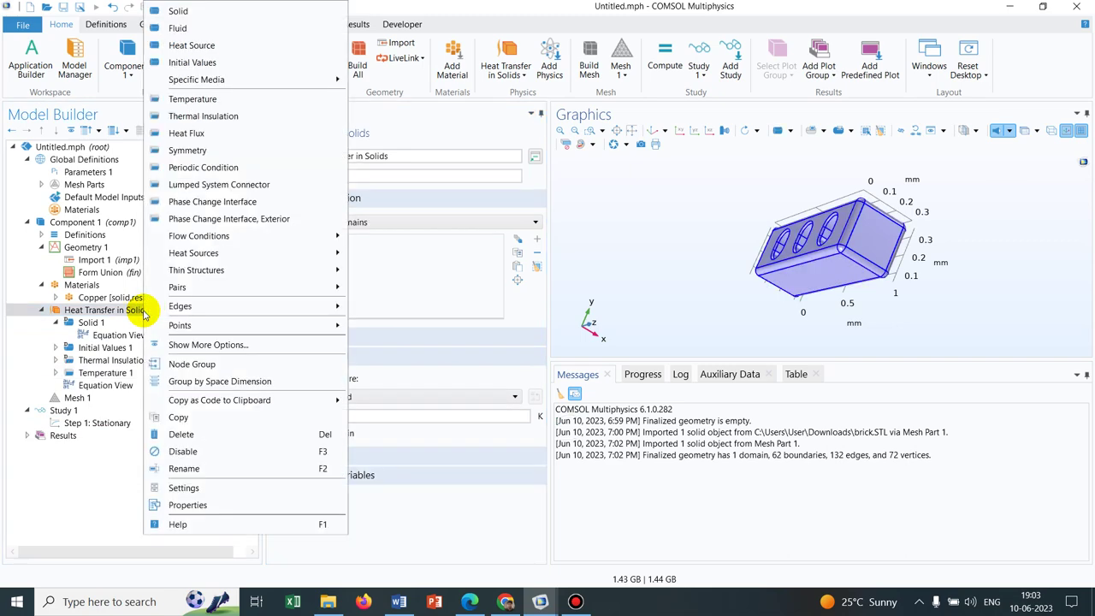
{"action": "left_click", "coordinate": [201, 98]}
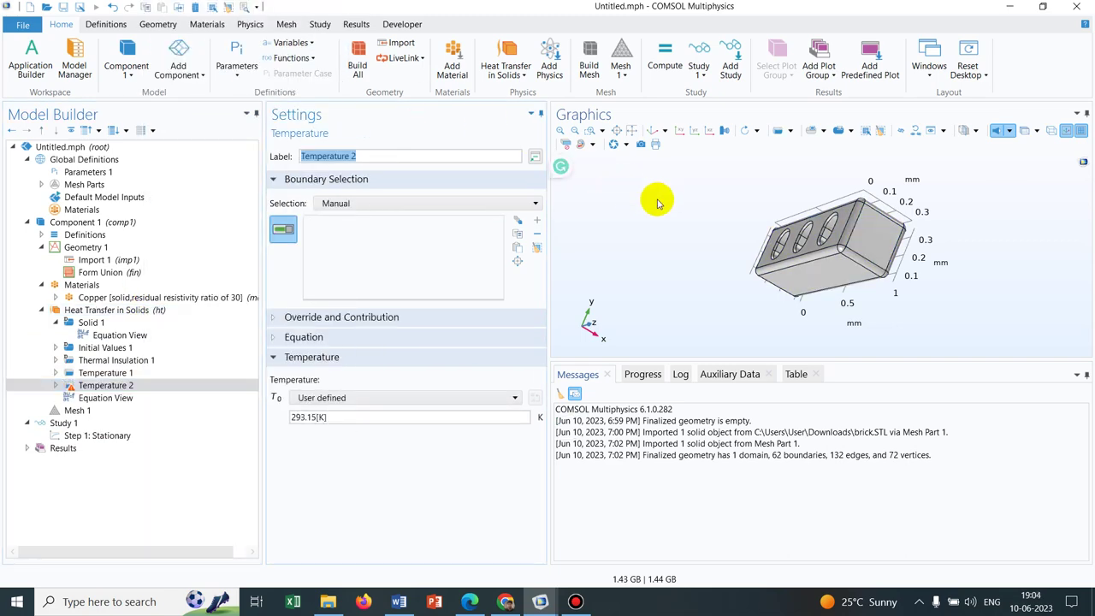
{"action": "left_click_drag", "start_coordinate": [656, 200], "coordinate": [772, 200]}
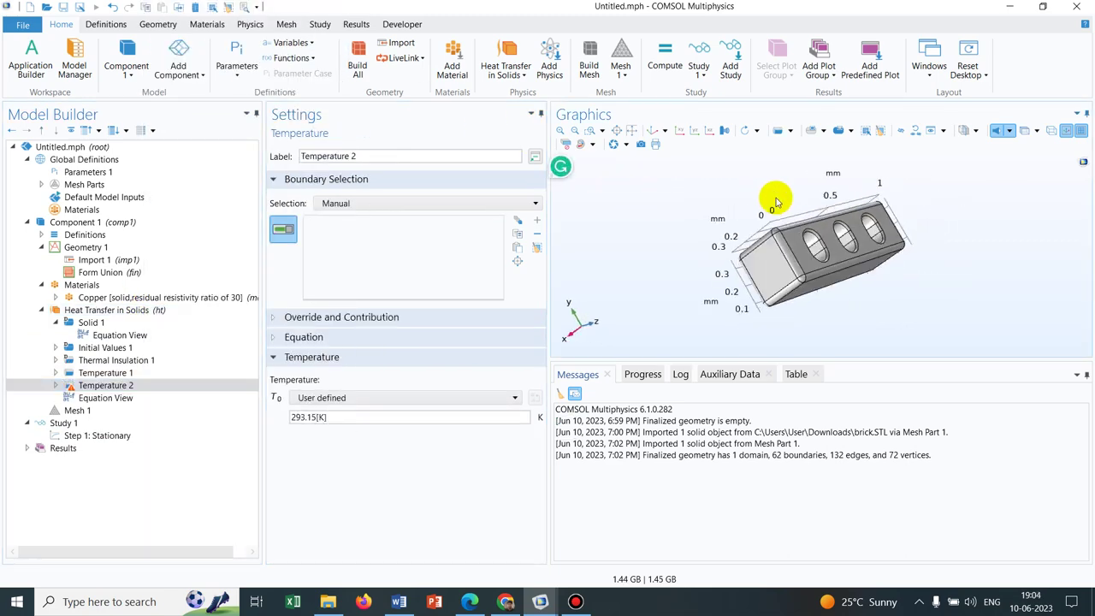
{"action": "left_click", "coordinate": [767, 267]}
{"action": "left_click", "coordinate": [342, 417]}
{"action": "left_click_drag", "start_coordinate": [343, 418], "coordinate": [208, 416]}
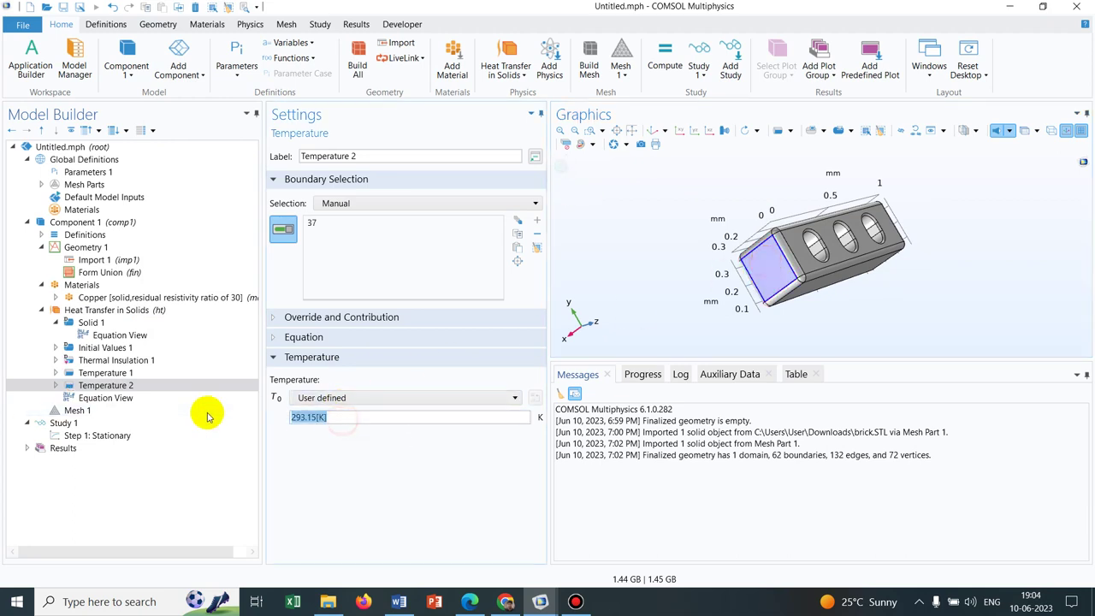
{"action": "type", "text": "300"}
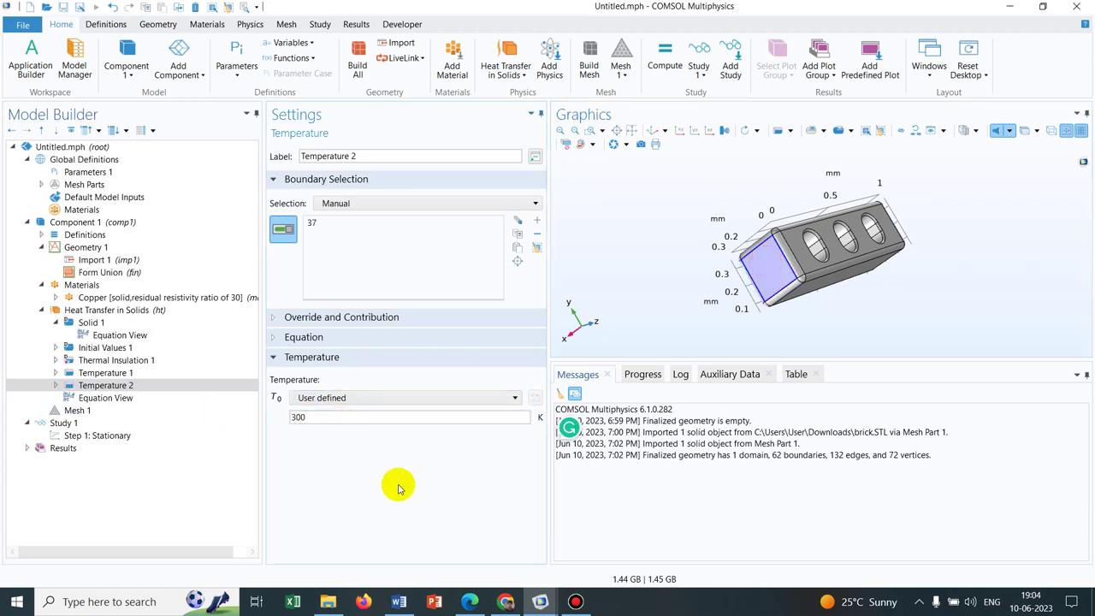
{"action": "left_click", "coordinate": [133, 362]}
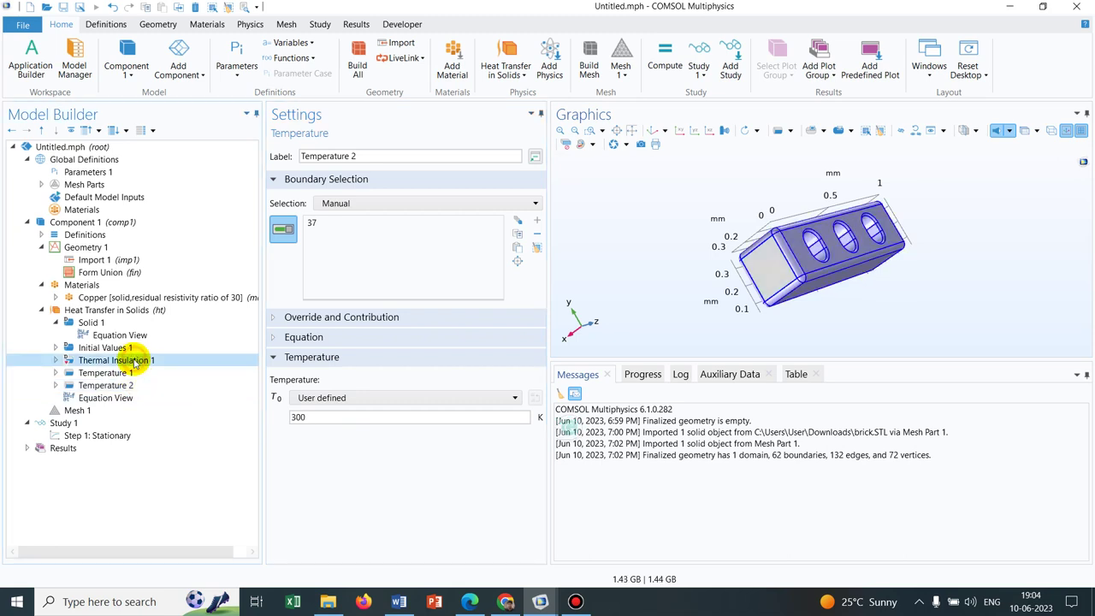
Scroll through the Solid 1 heat-conduction settings, then view the Mesh 1 settings
{"action": "left_click", "coordinate": [109, 324]}
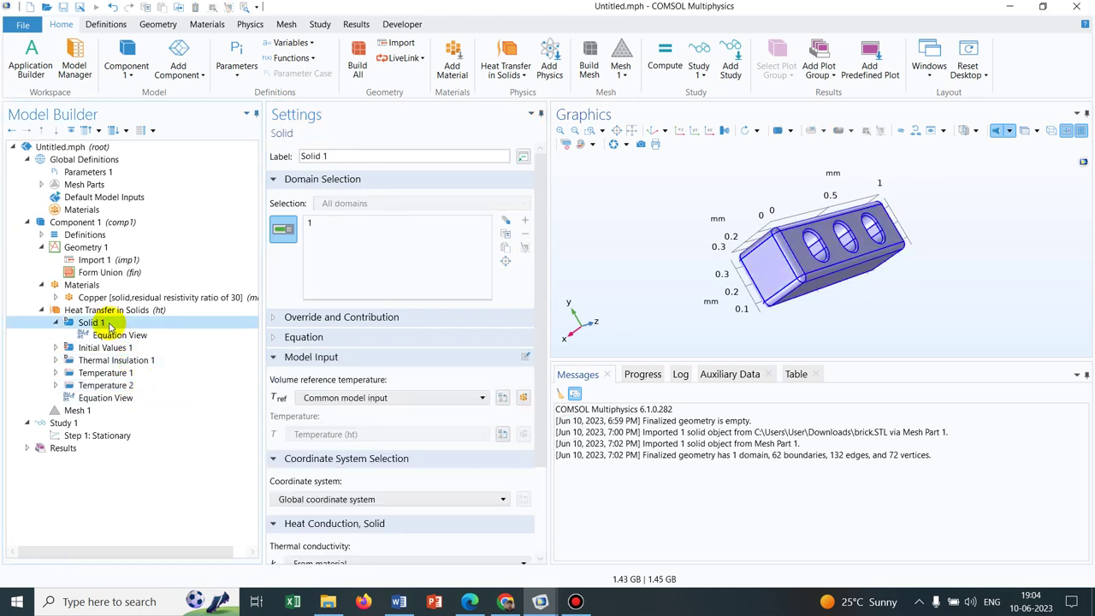
{"action": "left_click", "coordinate": [543, 193]}
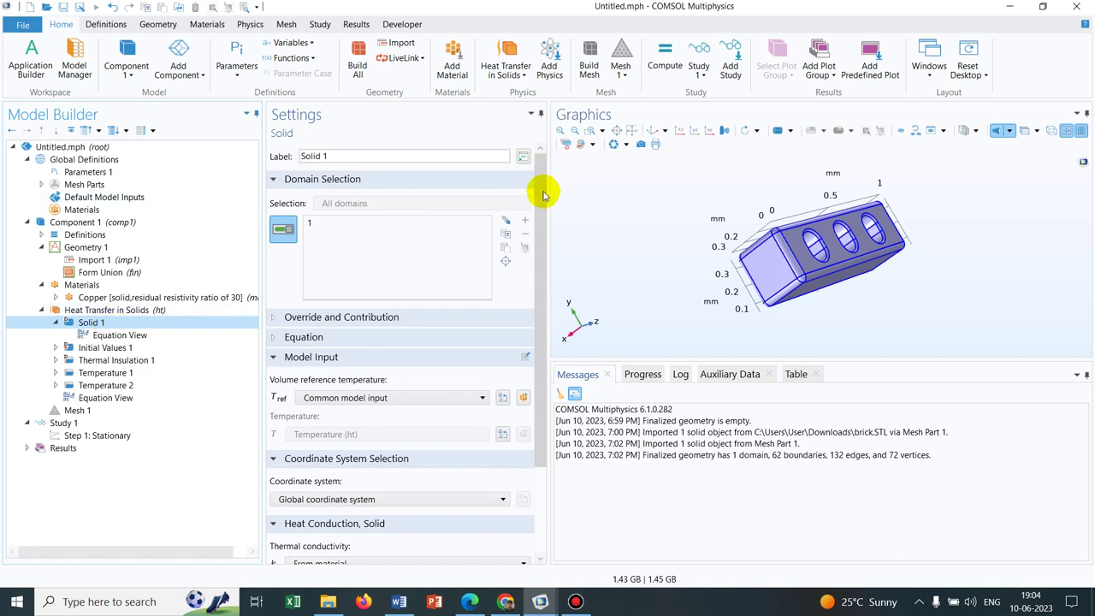
{"action": "left_click_drag", "start_coordinate": [543, 344], "coordinate": [547, 501]}
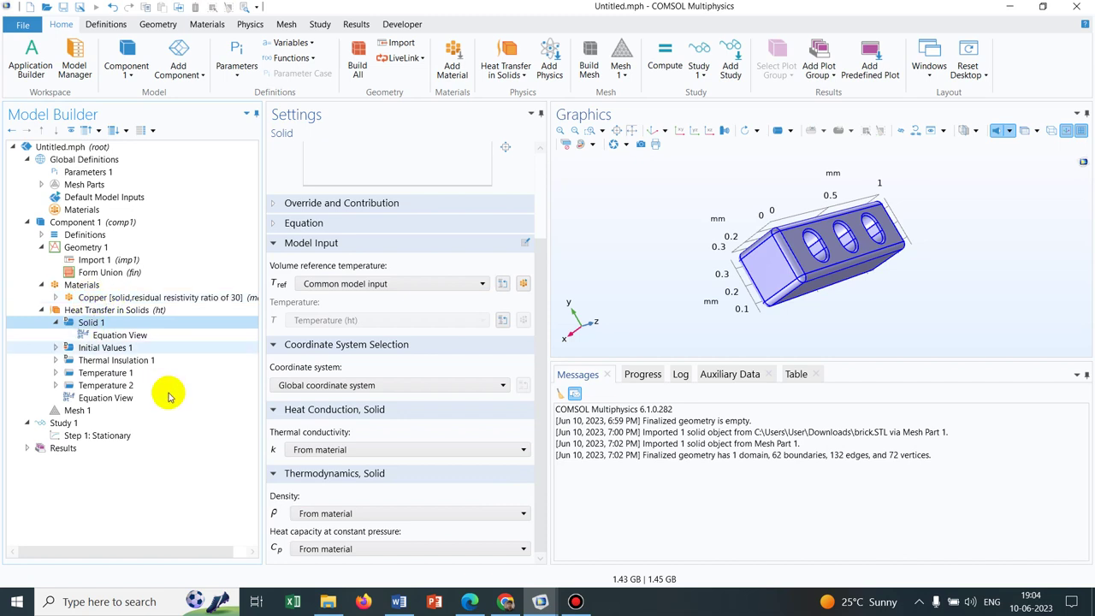
{"action": "left_click", "coordinate": [107, 412]}
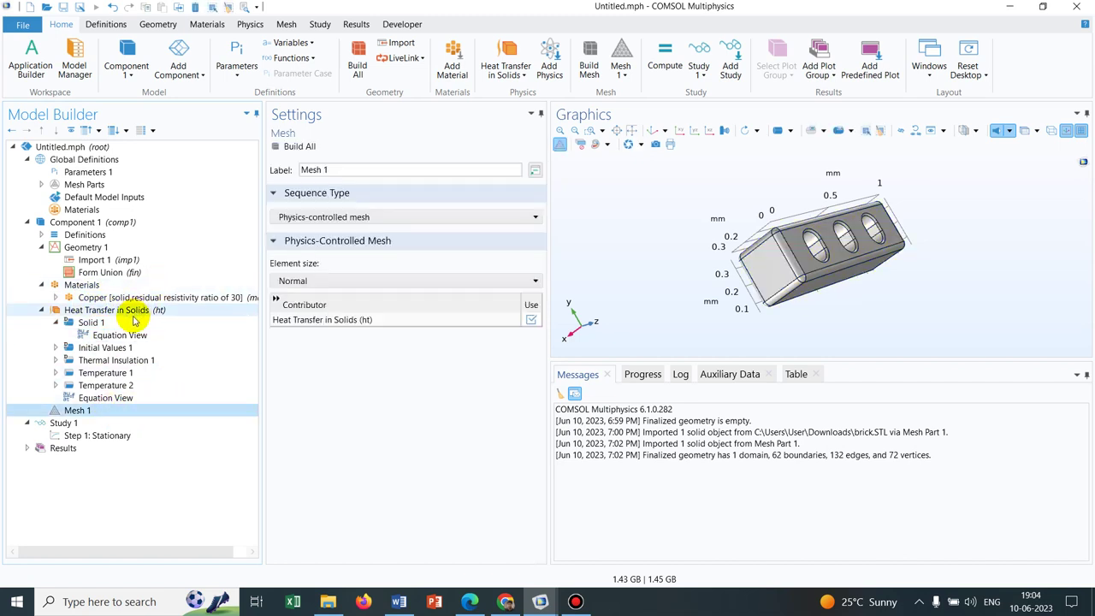
Expand the Heat Transfer in Solids Equation section to see the stationary conduction equation
{"action": "left_click", "coordinate": [99, 309]}
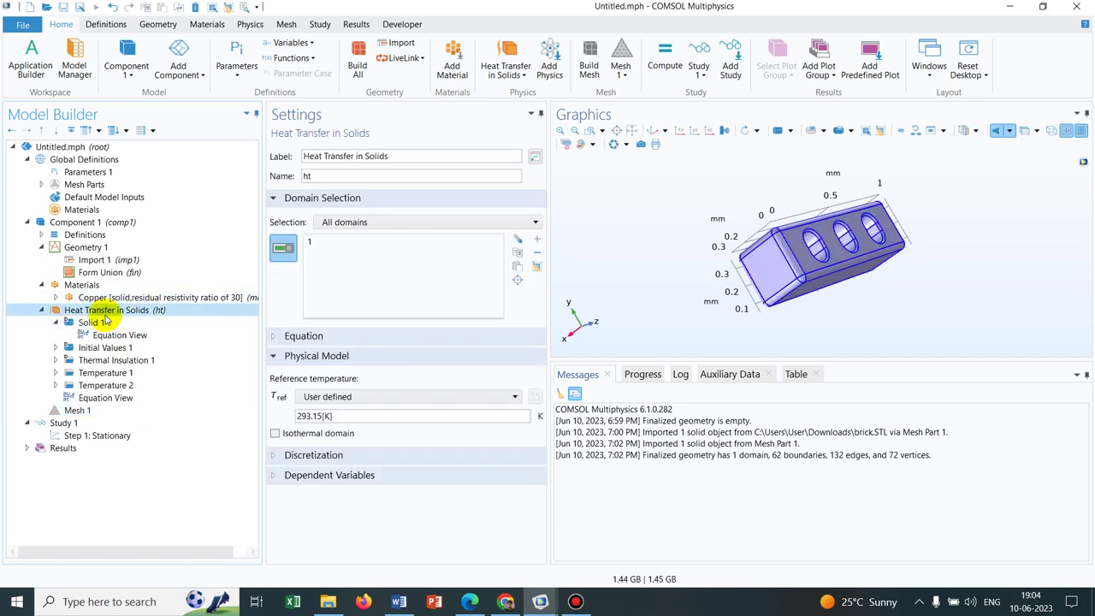
{"action": "left_click", "coordinate": [276, 339]}
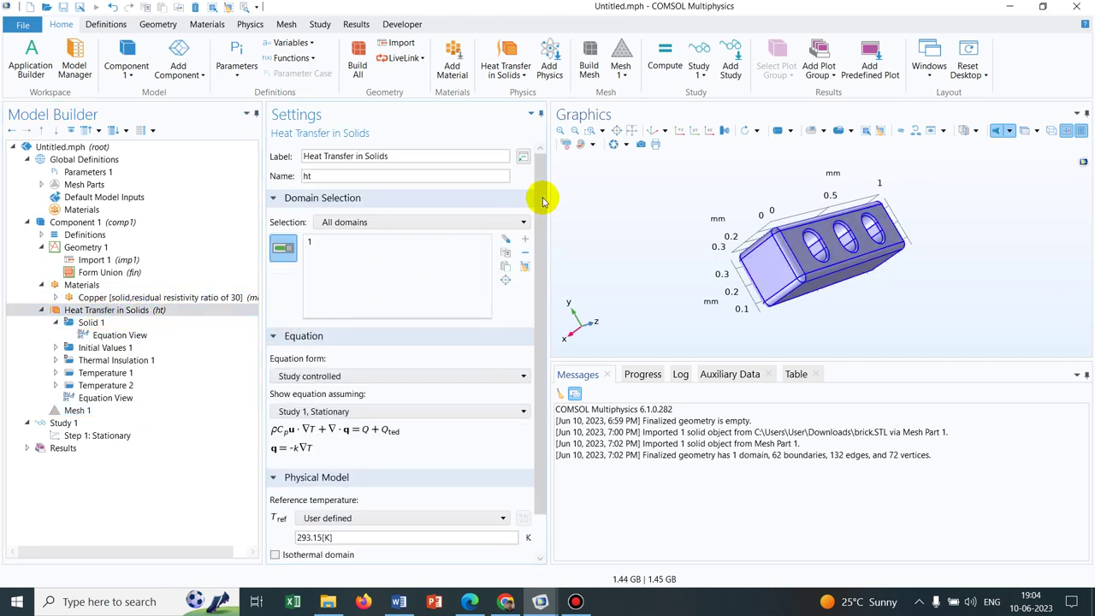
{"action": "left_click_drag", "start_coordinate": [542, 196], "coordinate": [543, 282]}
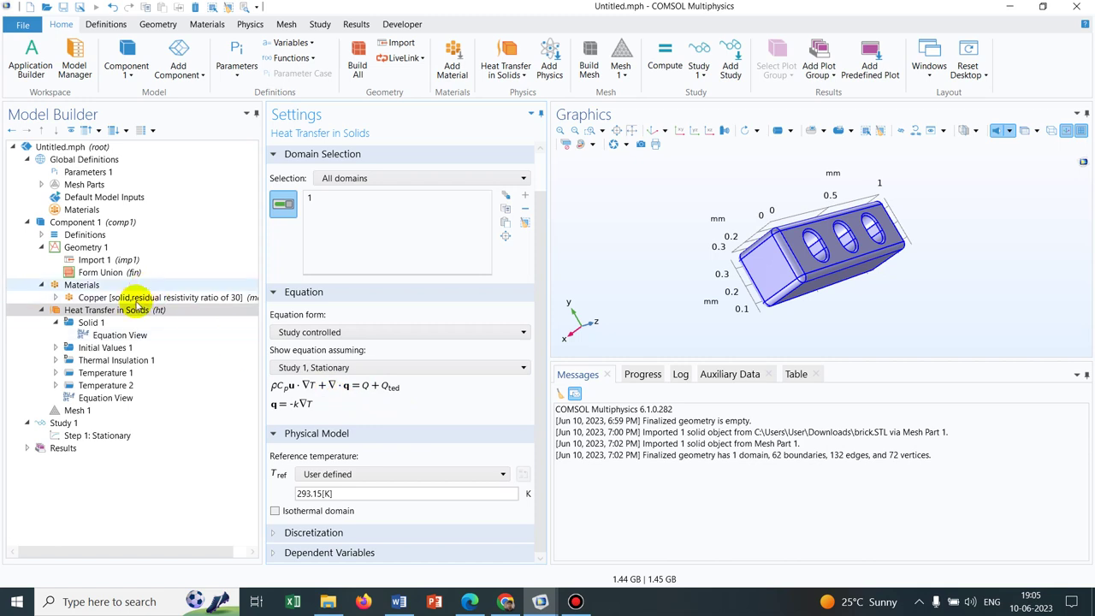
Build the Normal physics-controlled mesh of 17239 domain elements and rotate the brick to inspect it
{"action": "left_click", "coordinate": [89, 415]}
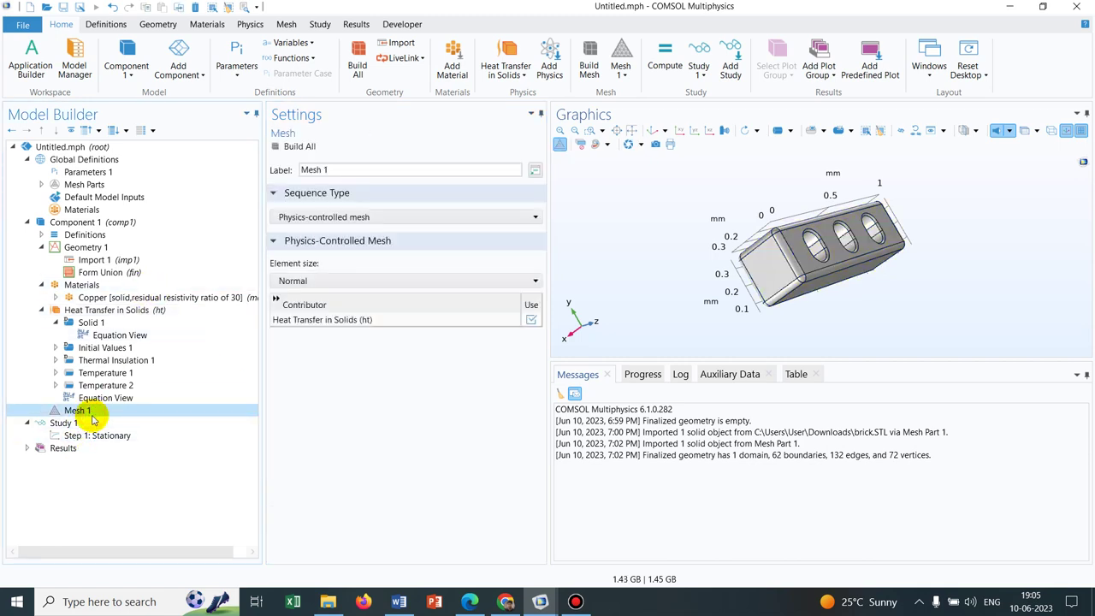
{"action": "left_click", "coordinate": [300, 146]}
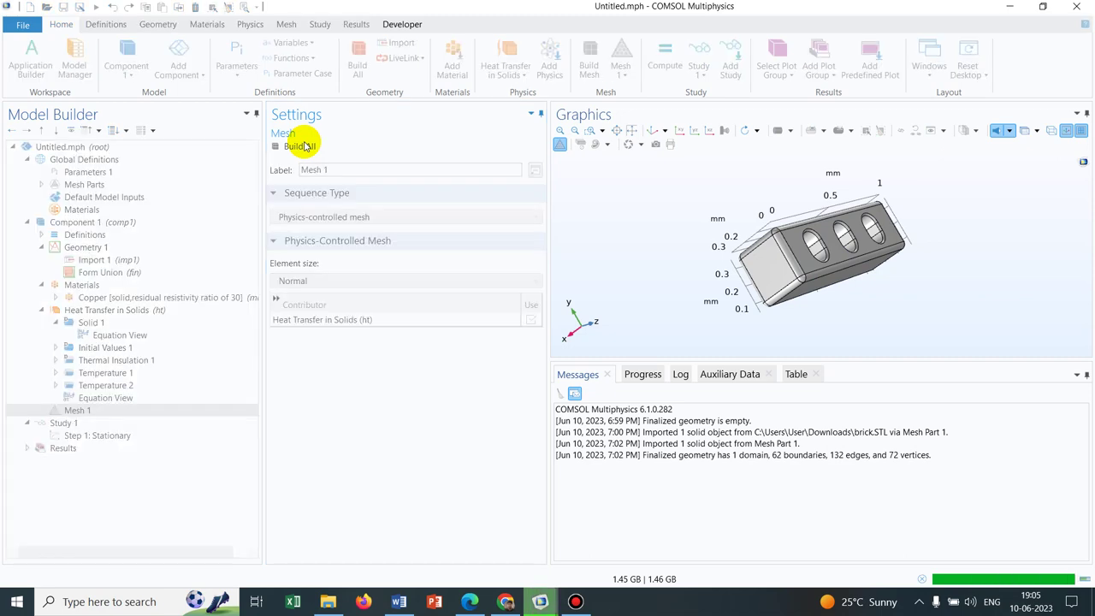
{"action": "left_click_drag", "start_coordinate": [848, 232], "coordinate": [801, 311]}
{"action": "left_click", "coordinate": [84, 412]}
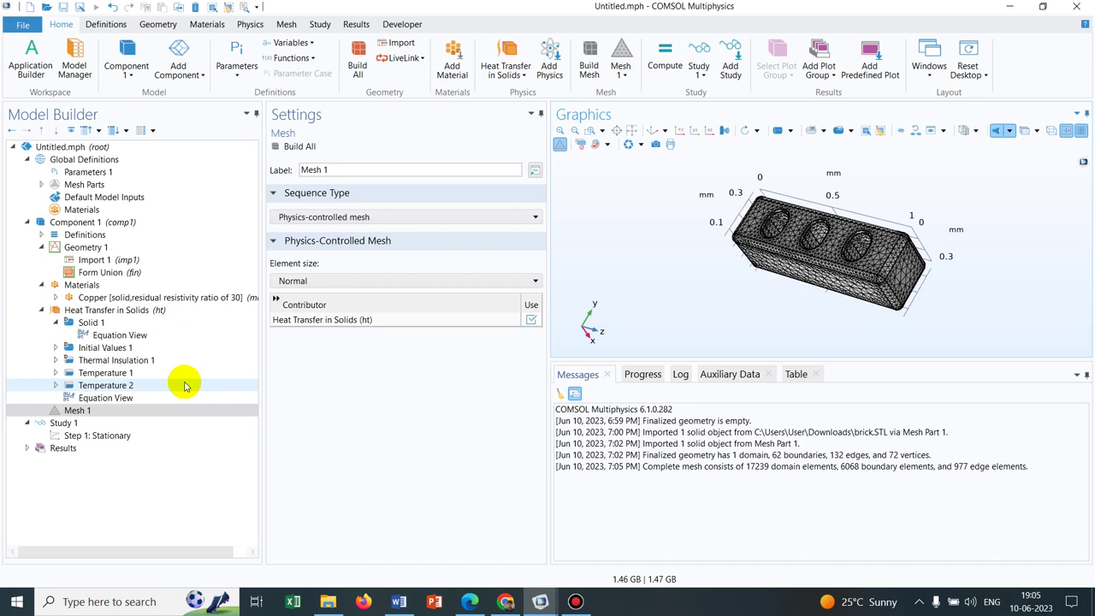
{"action": "left_click", "coordinate": [88, 424]}
Compute the Stationary study step, watching the Progress and Log output until the 300–500 K plot appears
{"action": "left_click", "coordinate": [107, 435]}
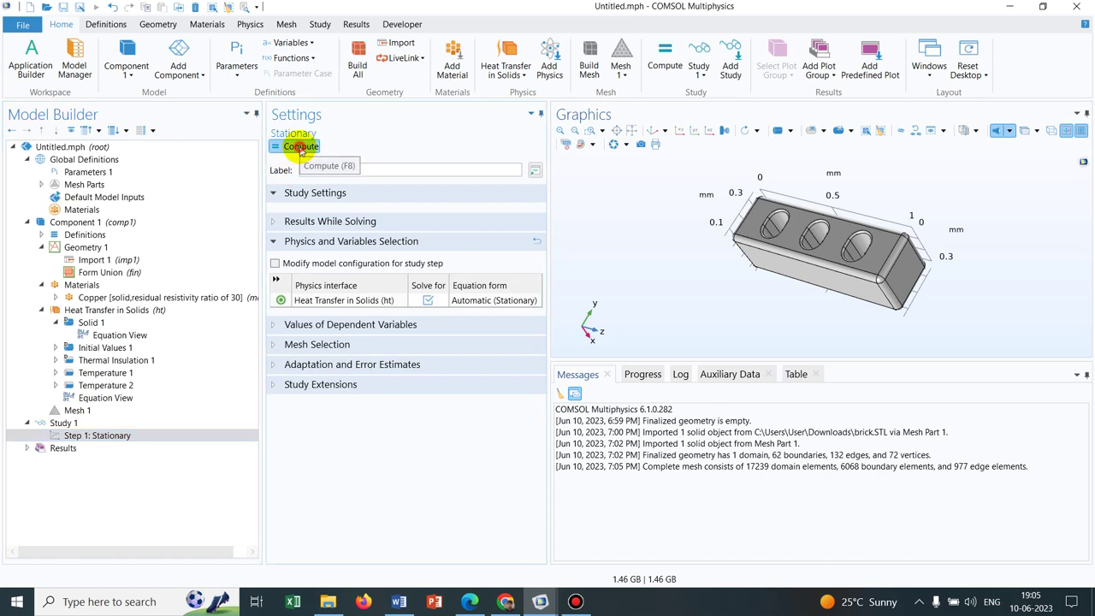
{"action": "left_click", "coordinate": [300, 148]}
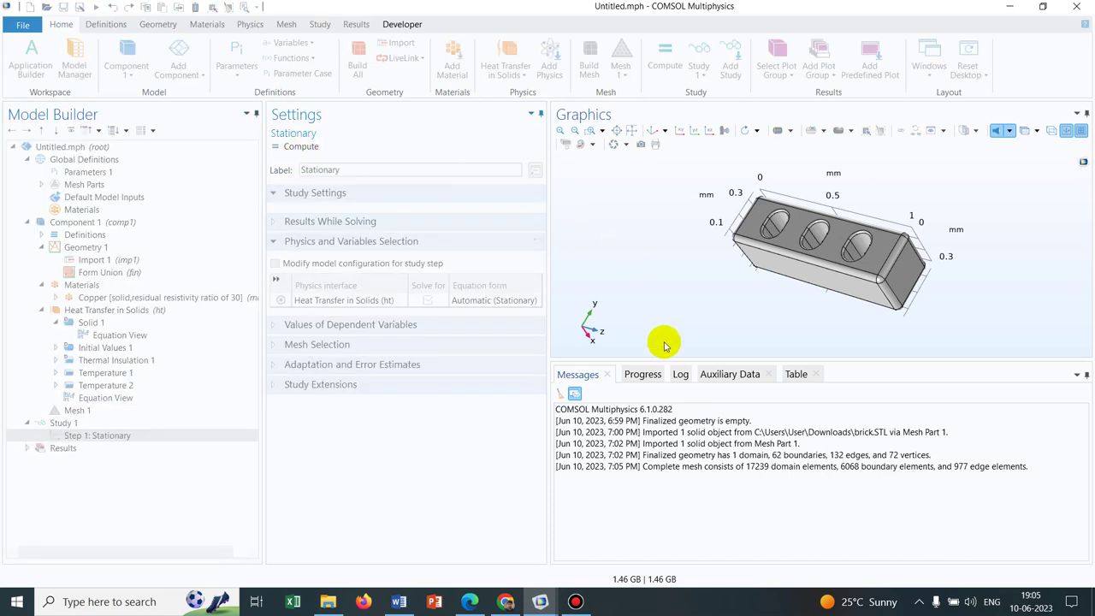
{"action": "left_click", "coordinate": [680, 375]}
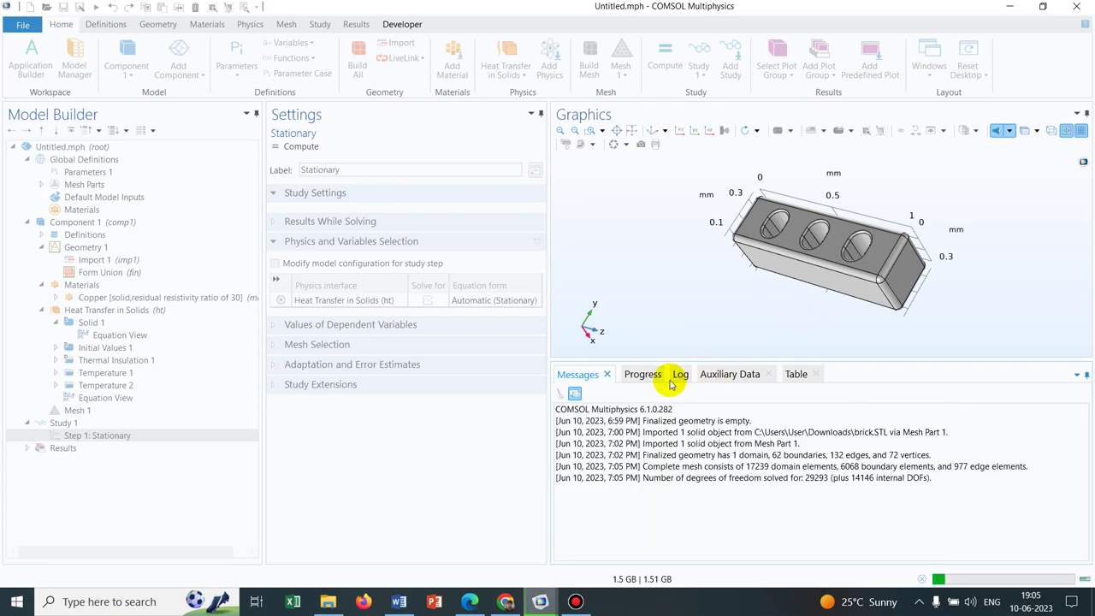
{"action": "left_click", "coordinate": [648, 377]}
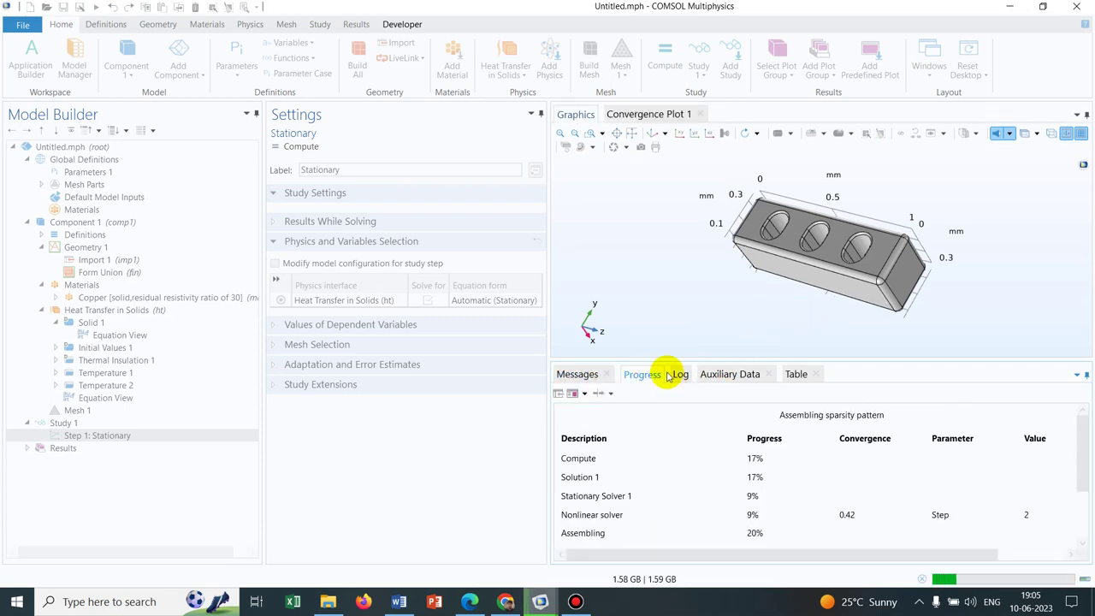
{"action": "left_click", "coordinate": [680, 375]}
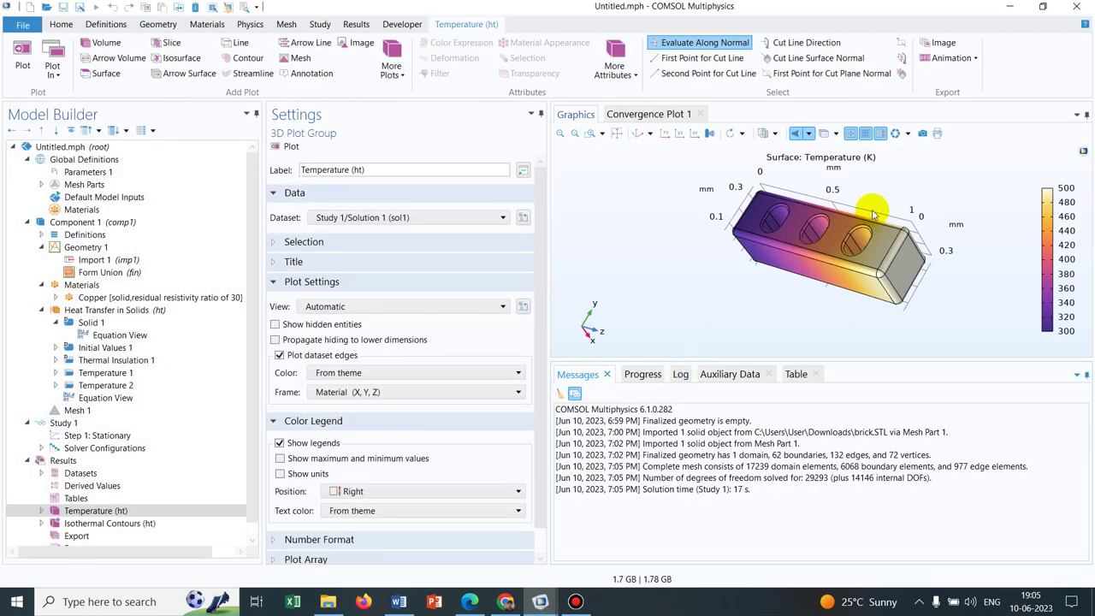
Rotate the Temperature (ht) plot to a diagonal view, then onto the brick's long side
{"action": "left_click_drag", "start_coordinate": [898, 209], "coordinate": [939, 224]}
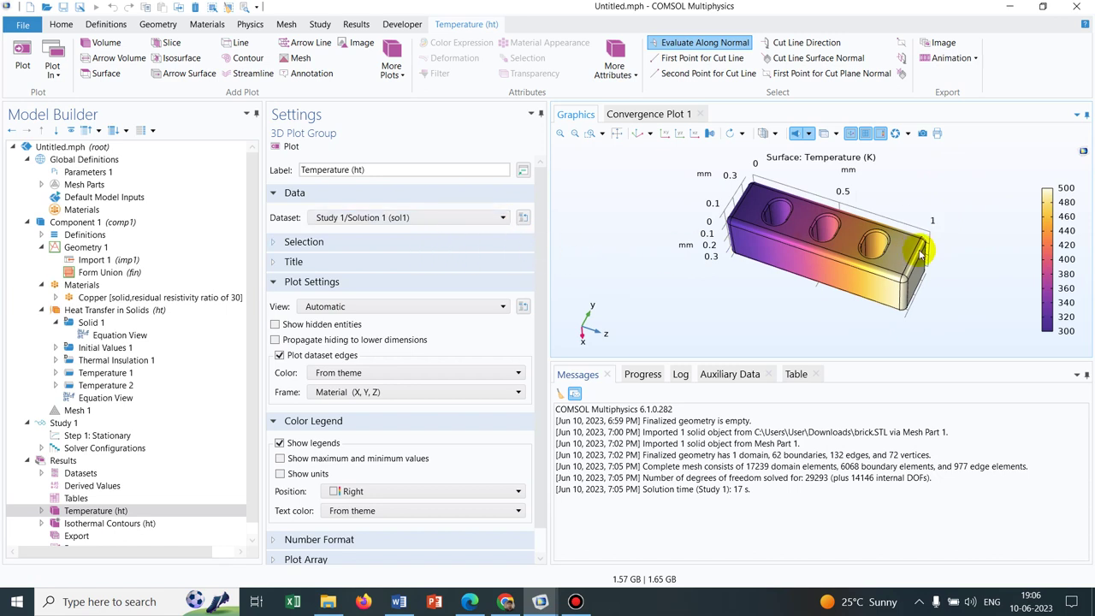
{"action": "left_click_drag", "start_coordinate": [933, 180], "coordinate": [846, 219]}
Evaluate temperature at three surface points (371.49, 344.86, 448.81 K), then rotate to view the holes
{"action": "left_click", "coordinate": [845, 219]}
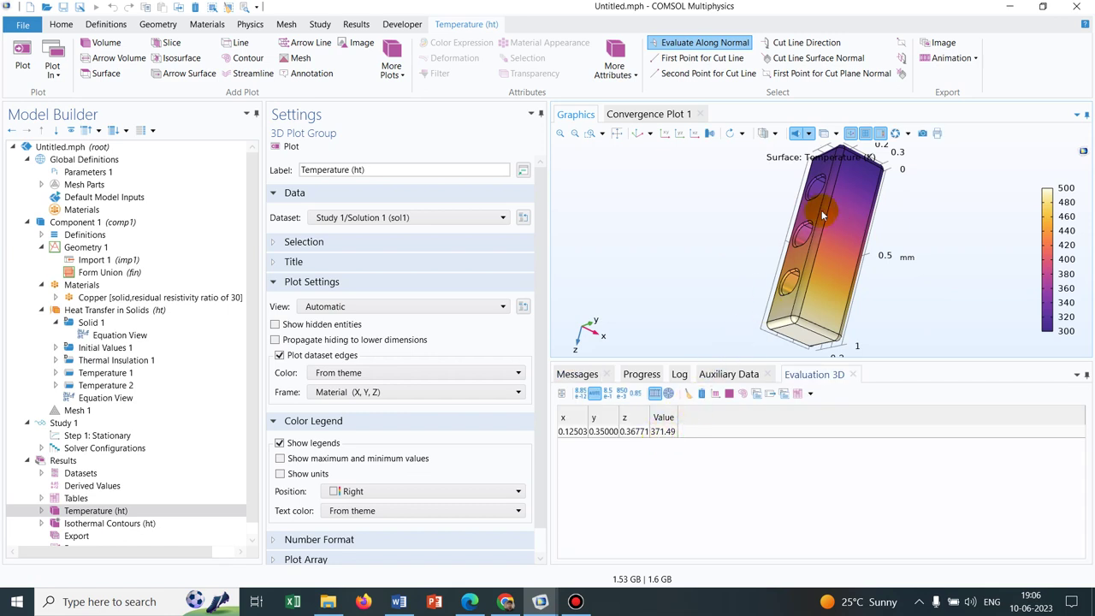
{"action": "left_click", "coordinate": [833, 260]}
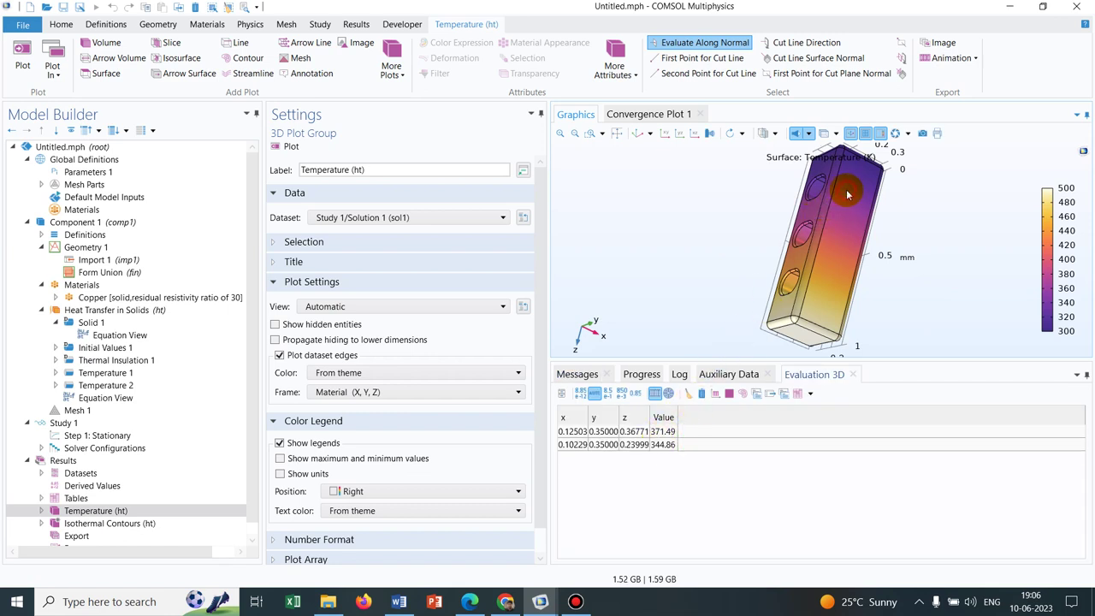
{"action": "left_click", "coordinate": [832, 284]}
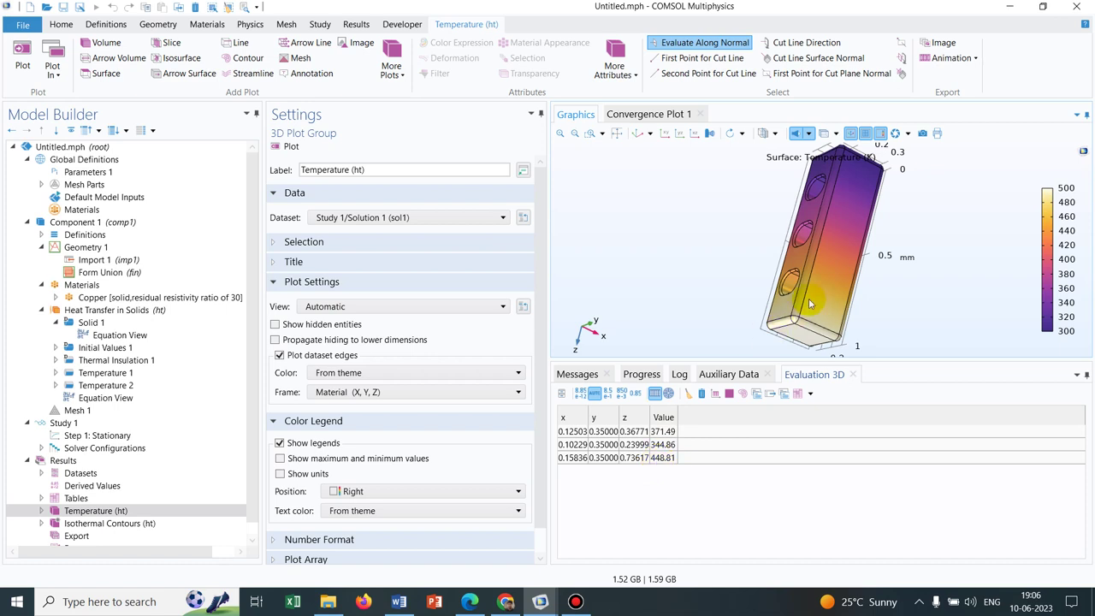
{"action": "left_click_drag", "start_coordinate": [758, 246], "coordinate": [841, 256]}
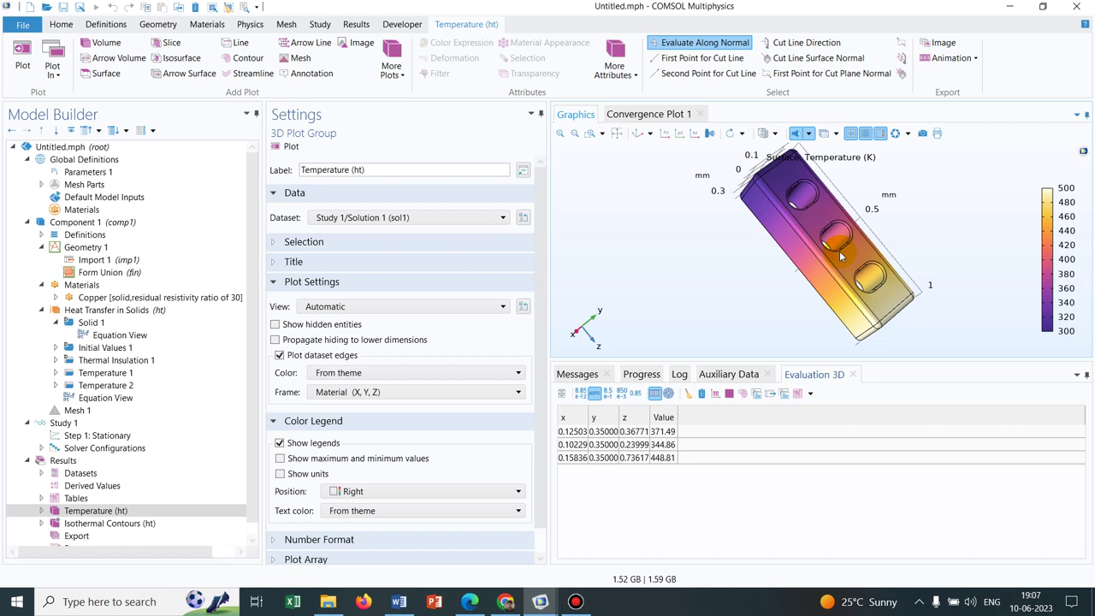
{"action": "mouse_move", "coordinate": [569, 7]}
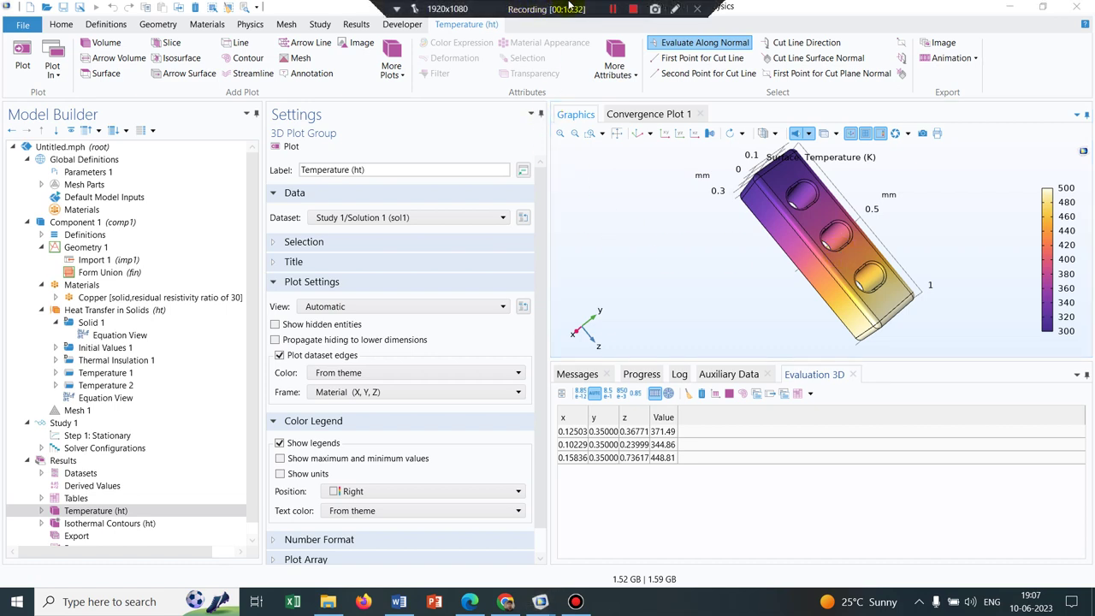